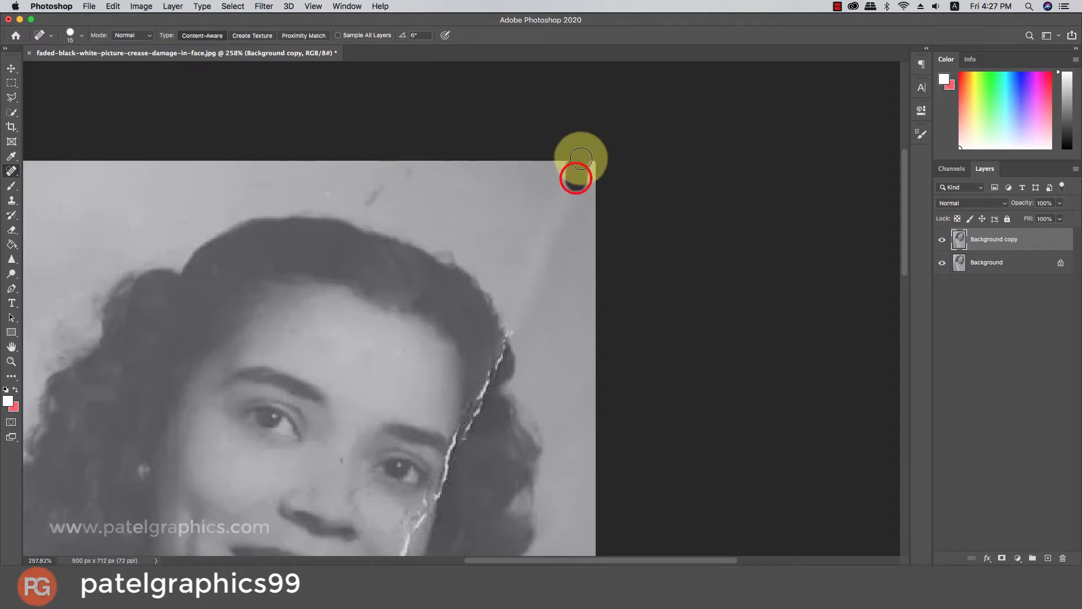
Spot-heal the faint crease in the upper-right background and the marks and blemishes in the backdrop above the woman's hair
{"action": "left_click_drag", "start_coordinate": [530, 272], "coordinate": [559, 182]}
{"action": "left_click", "coordinate": [367, 193]}
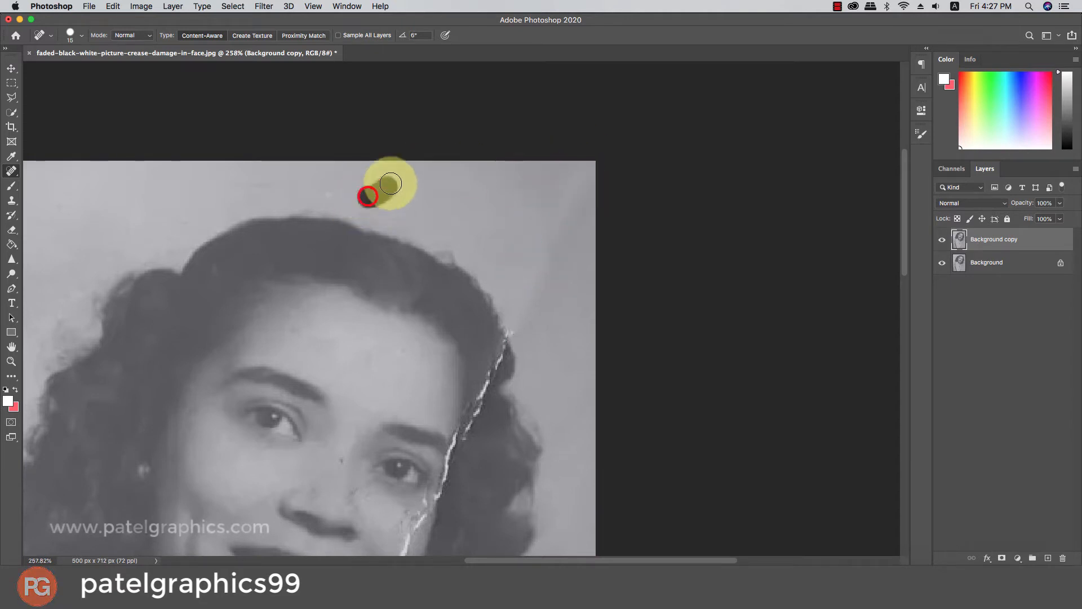
{"action": "left_click", "coordinate": [411, 164]}
{"action": "left_click", "coordinate": [334, 187]}
{"action": "left_click", "coordinate": [256, 186]}
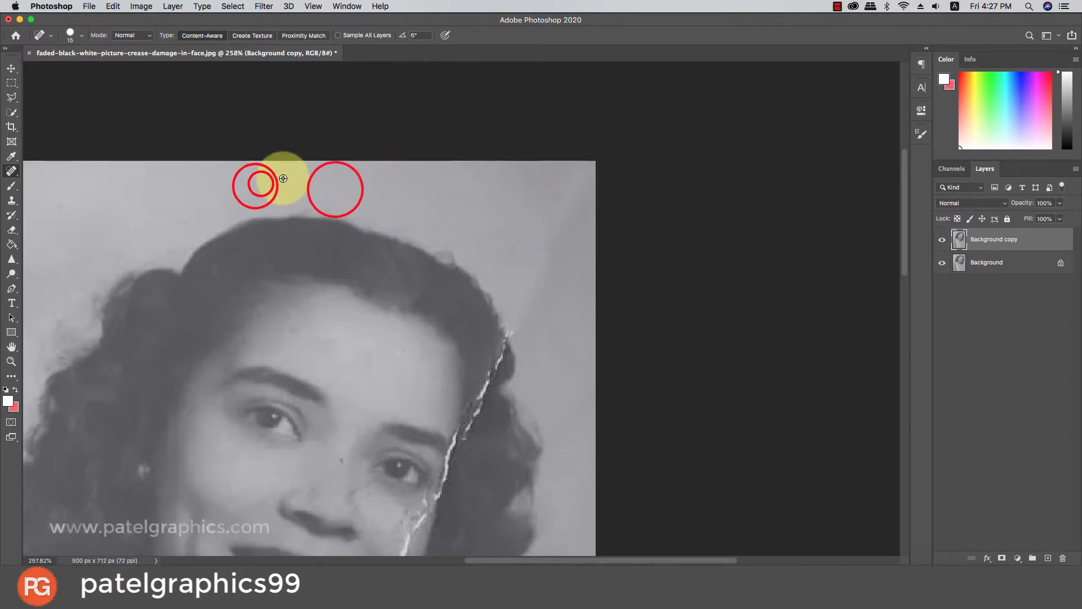
{"action": "scroll", "coordinate": [304, 175], "scroll_direction": "down", "scroll_amount": 5}
{"action": "left_click_drag", "start_coordinate": [319, 212], "coordinate": [399, 174]}
Spot-heal the white crease from the photo's bottom edge up across the sleeve to just below the necklace
{"action": "scroll", "coordinate": [404, 181], "scroll_direction": "down", "scroll_amount": 5}
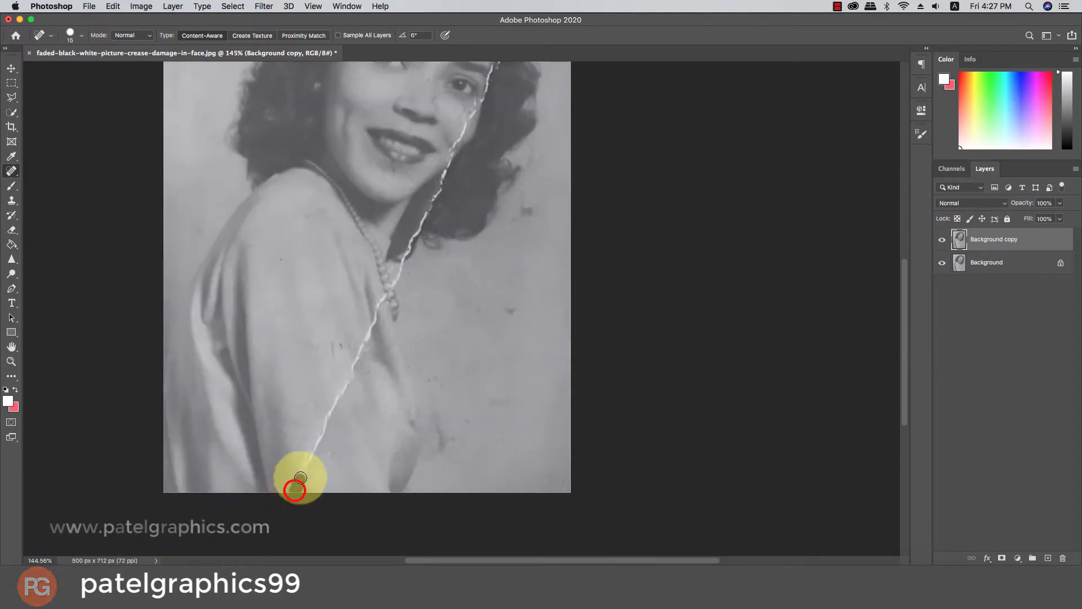
{"action": "mouse_move", "coordinate": [305, 473]}
{"action": "left_mouse_down"}
{"action": "mouse_move", "coordinate": [332, 395]}
{"action": "mouse_move", "coordinate": [335, 405]}
{"action": "left_mouse_up"}
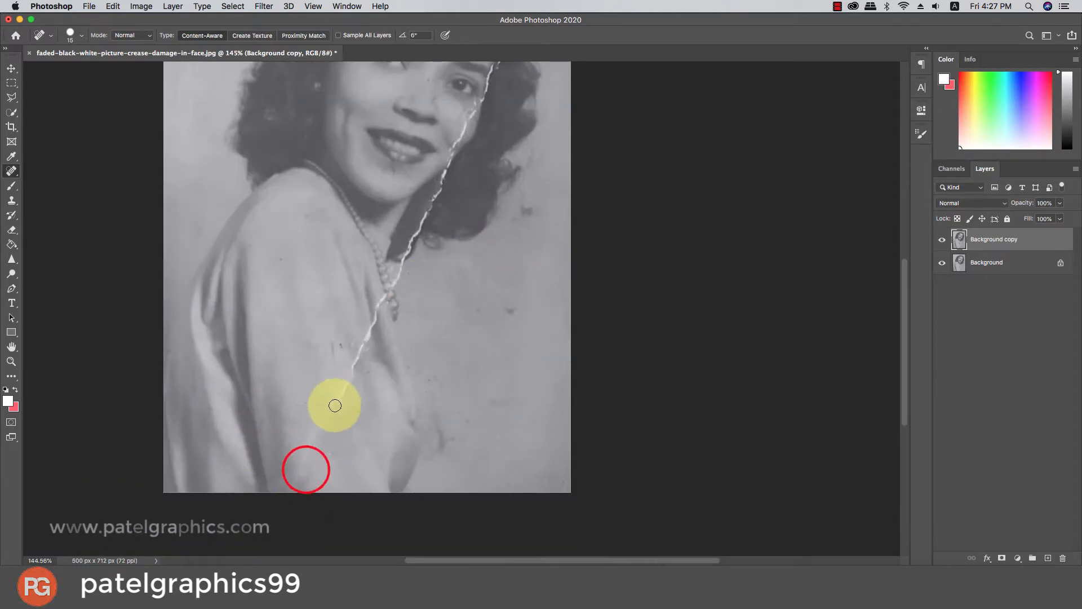
{"action": "left_click", "coordinate": [353, 373]}
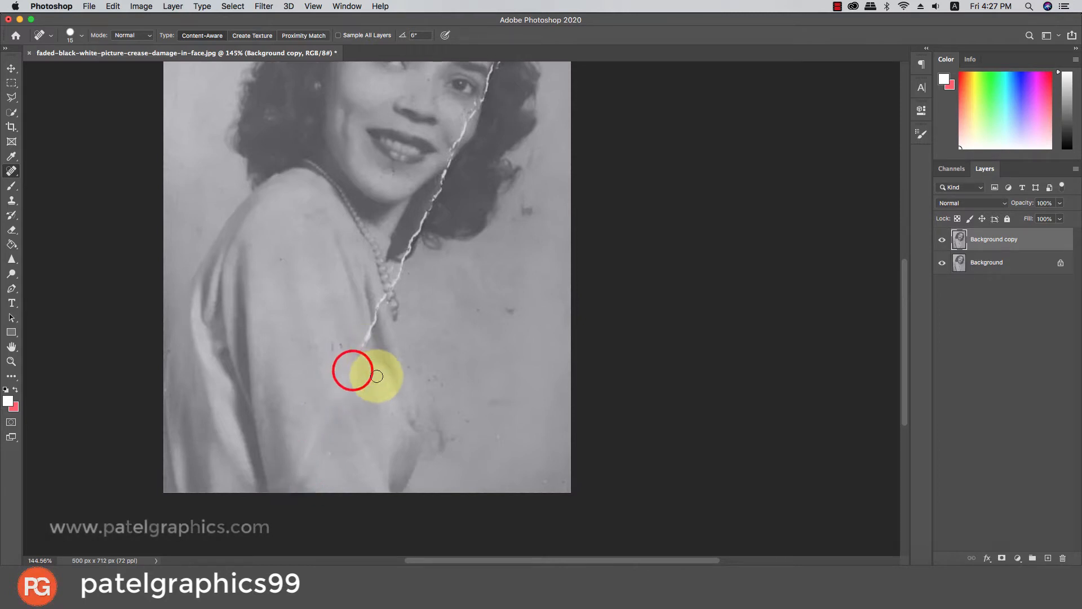
{"action": "left_click", "coordinate": [375, 325]}
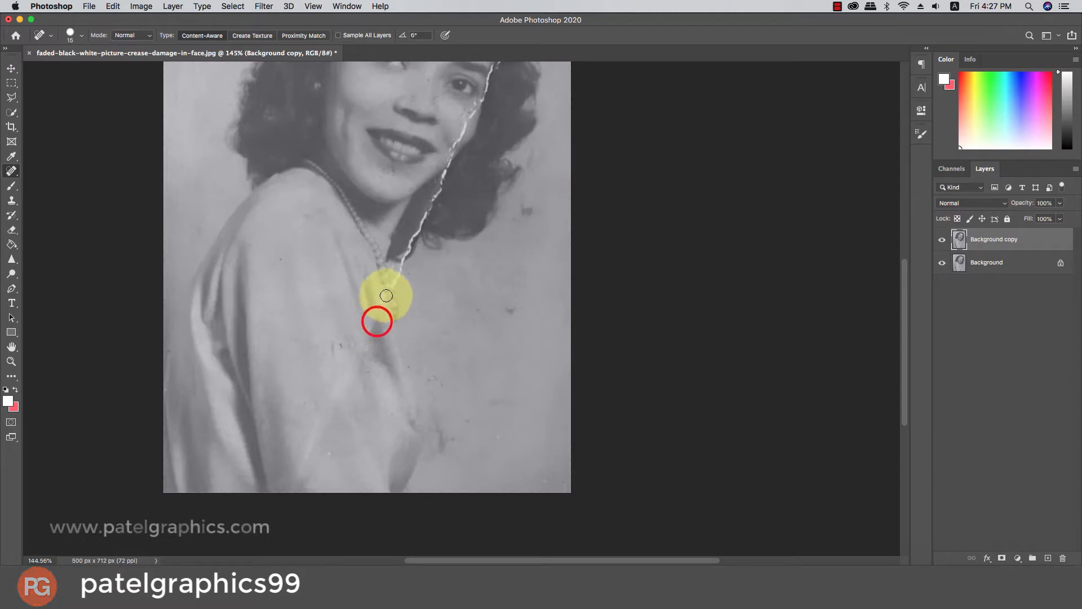
{"action": "key", "text": "super+z"}
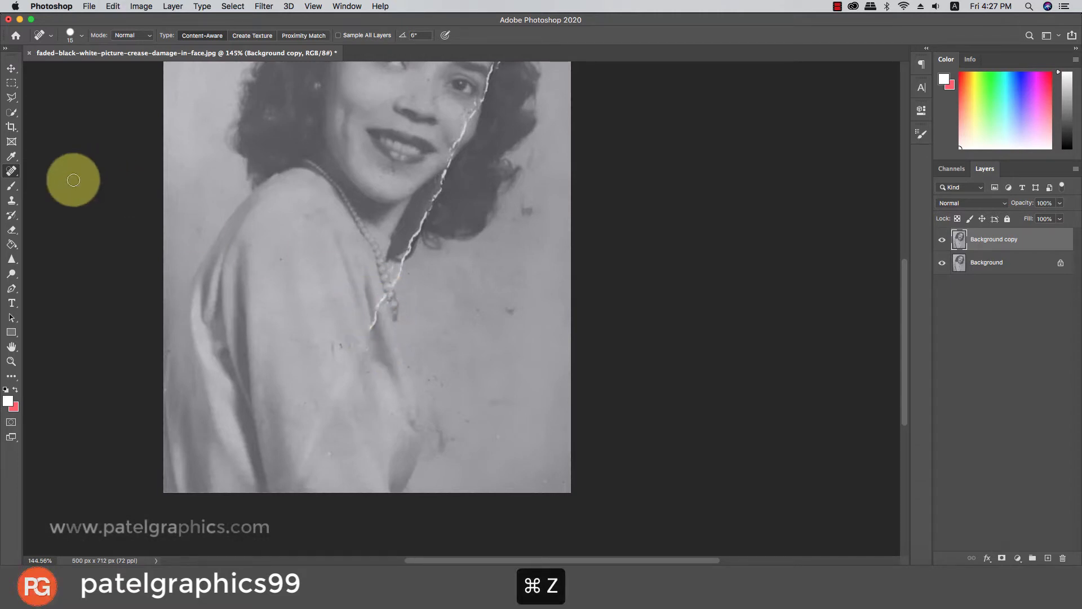
With the Clone Stamp at brush size 8, clone nearby fabric over the crease on the dress fold just below the necklace
{"action": "left_click", "coordinate": [22, 171]}
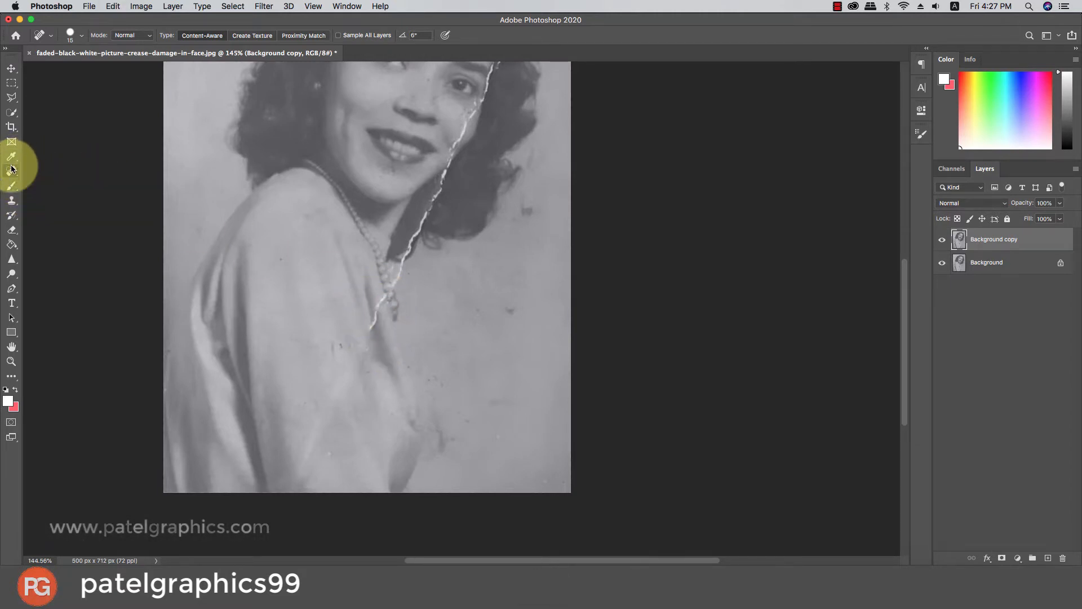
{"action": "left_click", "coordinate": [12, 200]}
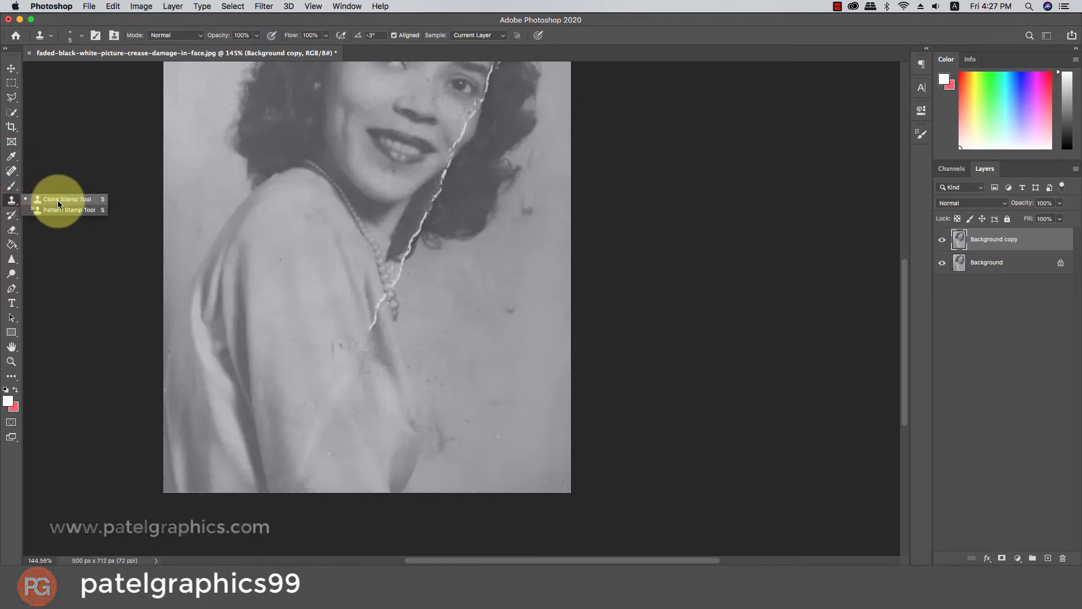
{"action": "left_click", "coordinate": [99, 201]}
{"action": "scroll", "coordinate": [367, 314], "scroll_direction": "up", "scroll_amount": 5}
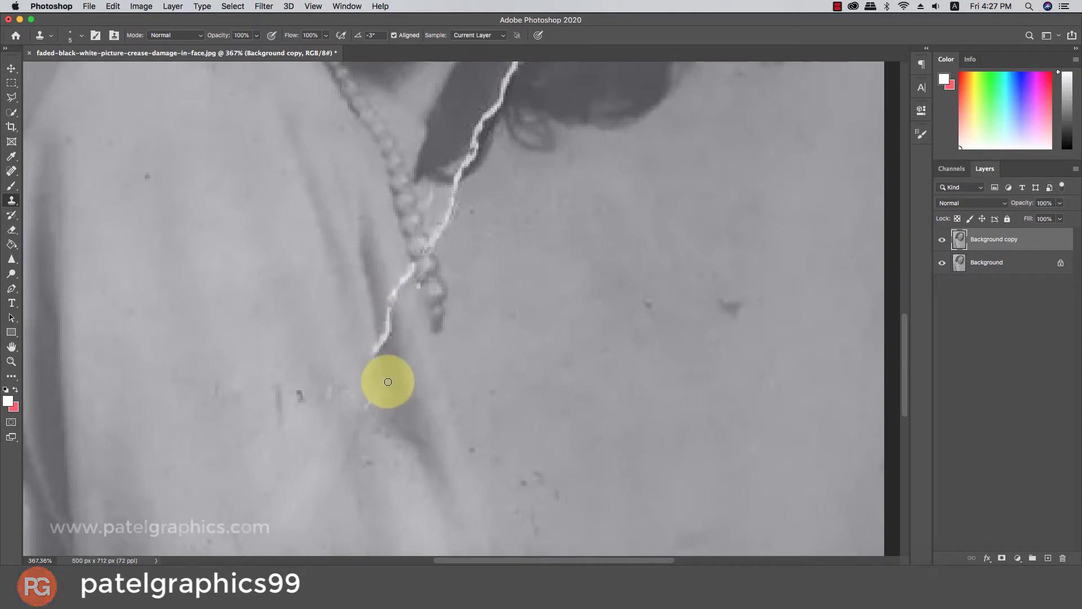
{"action": "key", "text": "bracketright"}
{"action": "key", "text": "bracketright"}
{"action": "key", "text": "bracketright"}
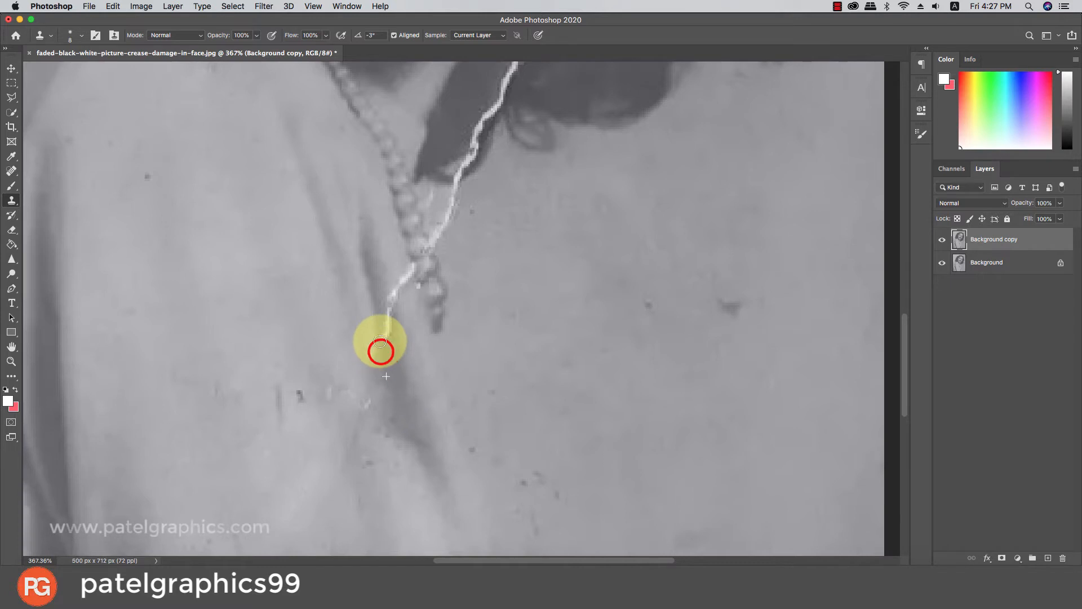
{"action": "mouse_move", "coordinate": [385, 337]}
{"action": "left_mouse_down"}
{"action": "mouse_move", "coordinate": [387, 318]}
{"action": "mouse_move", "coordinate": [374, 364]}
{"action": "left_mouse_up"}
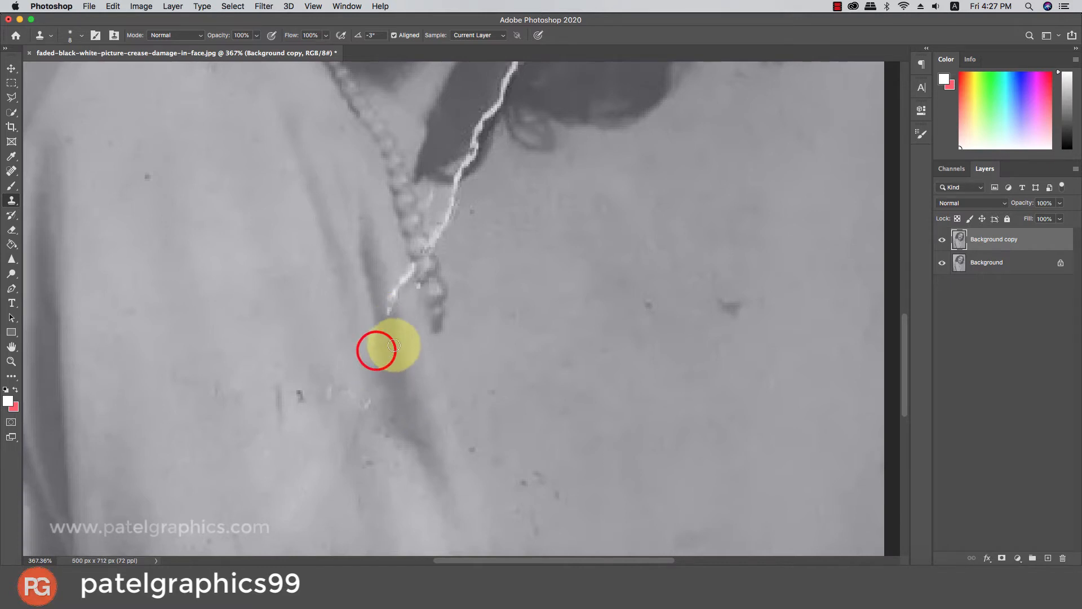
{"action": "left_click", "coordinate": [402, 345], "text": "alt"}
{"action": "mouse_move", "coordinate": [392, 313]}
{"action": "left_mouse_down"}
{"action": "mouse_move", "coordinate": [391, 287]}
{"action": "mouse_move", "coordinate": [406, 273]}
{"action": "left_mouse_up"}
{"action": "left_click", "coordinate": [391, 290]}
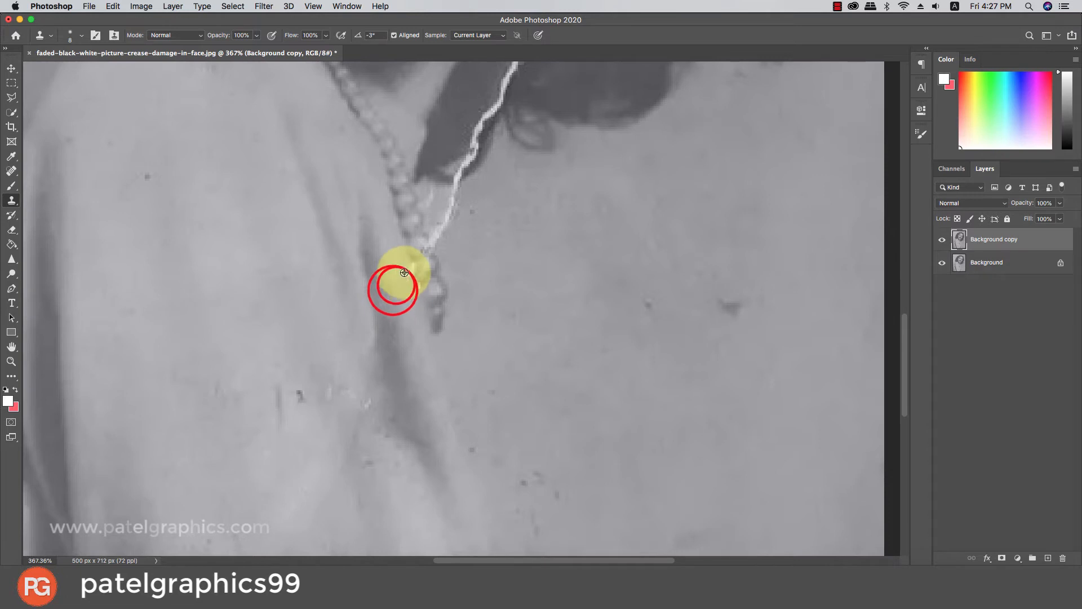
Clone nearby clean areas over the crease beside the necklace's lower beads, up to the bottom tip of the hair
{"action": "left_click", "coordinate": [402, 236], "text": "alt"}
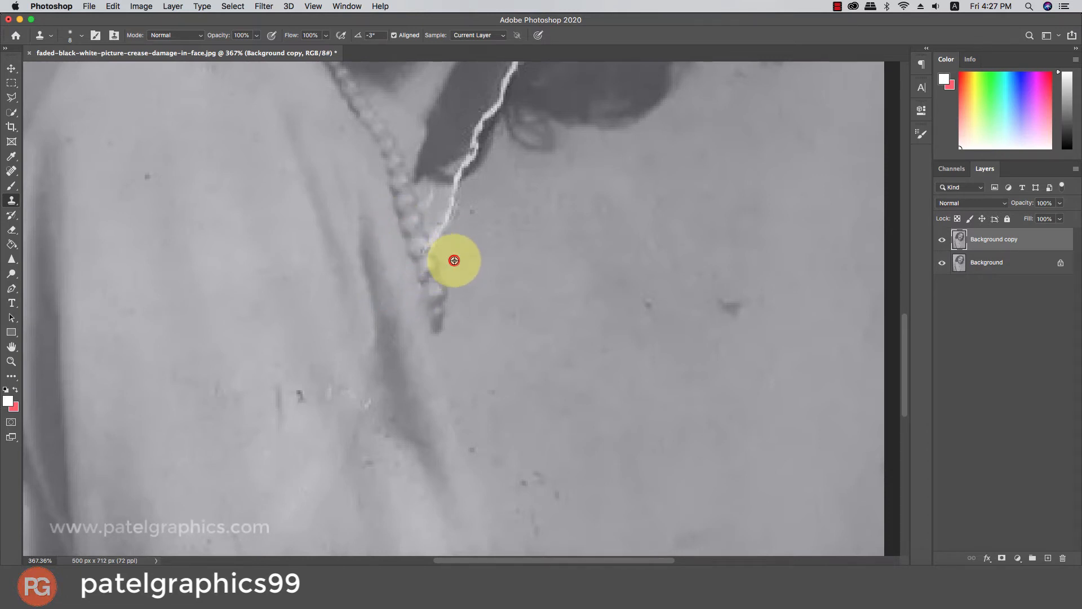
{"action": "left_click", "coordinate": [437, 241]}
{"action": "left_click", "coordinate": [441, 235]}
{"action": "left_click", "coordinate": [447, 228]}
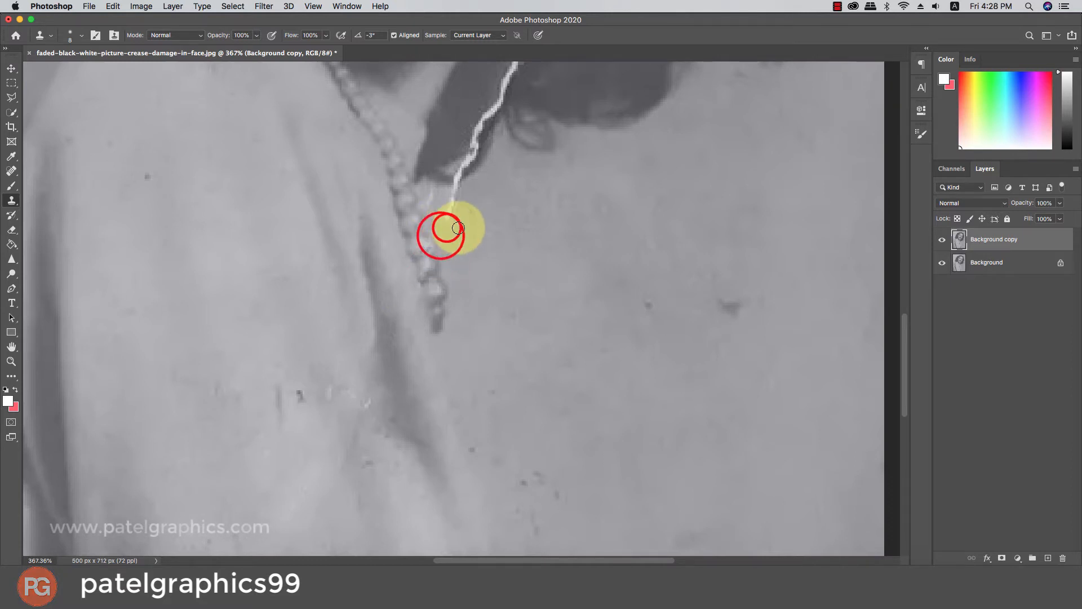
{"action": "scroll", "coordinate": [459, 228], "scroll_direction": "down", "scroll_amount": 3}
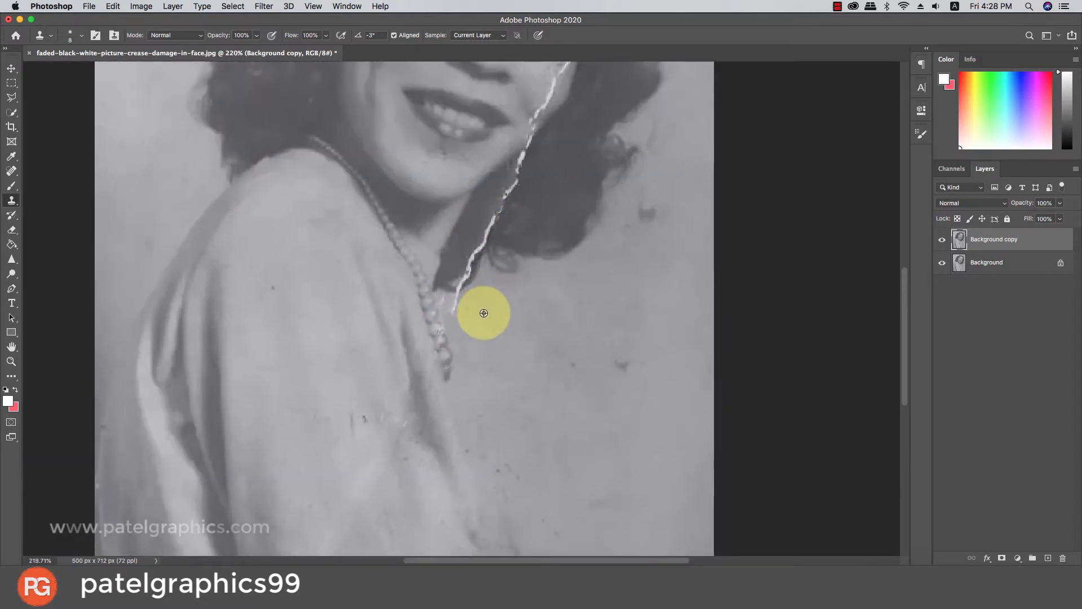
{"action": "scroll", "coordinate": [483, 313], "scroll_direction": "up", "scroll_amount": 1}
{"action": "mouse_move", "coordinate": [457, 289]}
{"action": "left_mouse_down"}
{"action": "mouse_move", "coordinate": [449, 303]}
{"action": "mouse_move", "coordinate": [469, 310]}
{"action": "mouse_move", "coordinate": [450, 299]}
{"action": "left_mouse_up"}
{"action": "left_click", "coordinate": [481, 309], "text": "alt"}
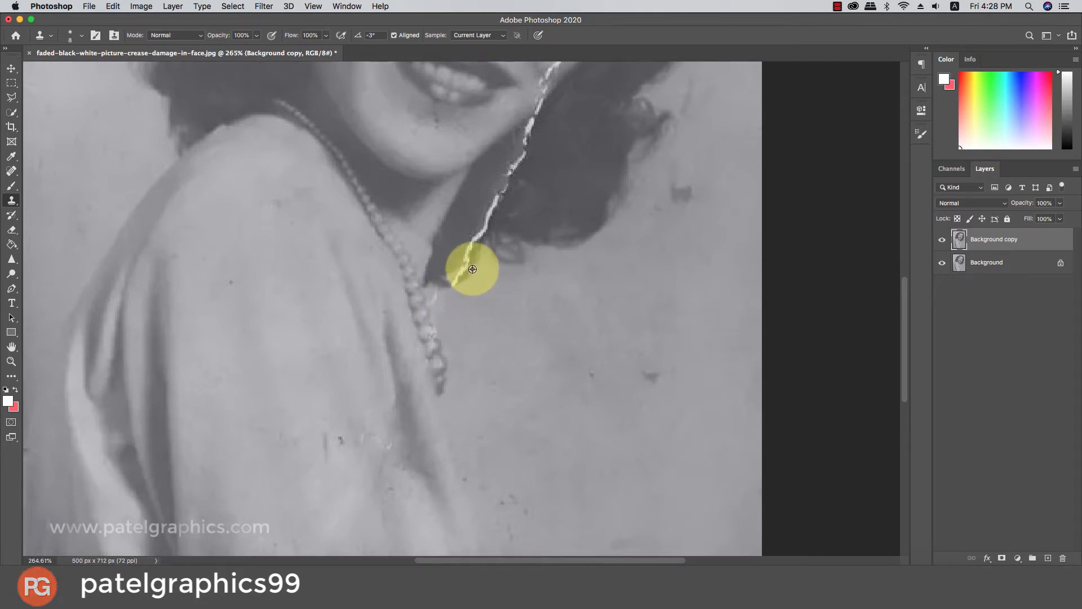
With the Spot Healing Brush at size 6, heal the crease along the lower lock of hair beside the neck
{"action": "scroll", "coordinate": [459, 272], "scroll_direction": "up", "scroll_amount": 3}
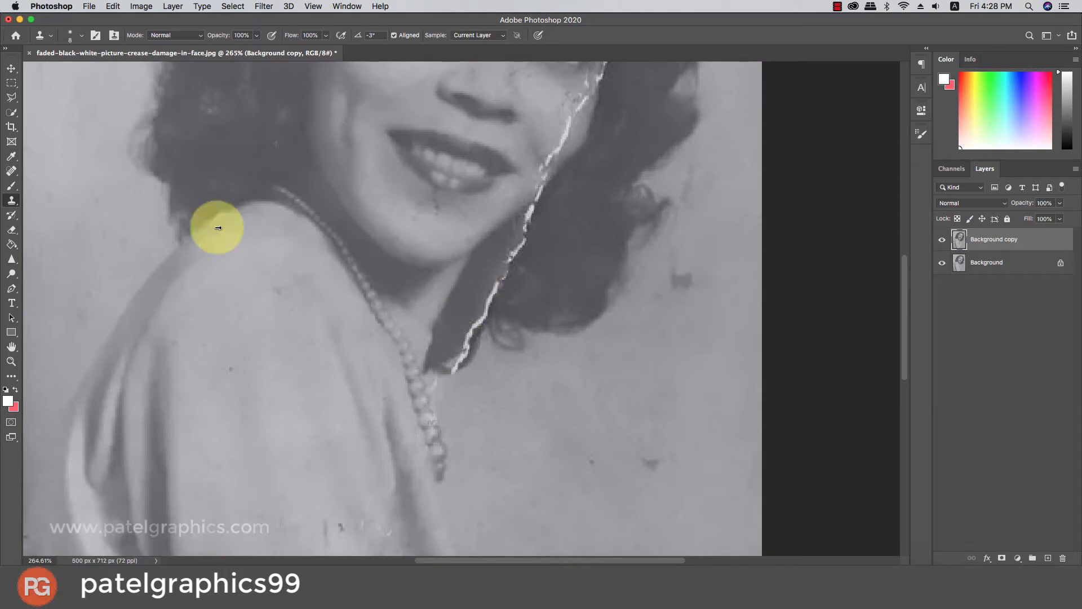
{"action": "left_click", "coordinate": [9, 171]}
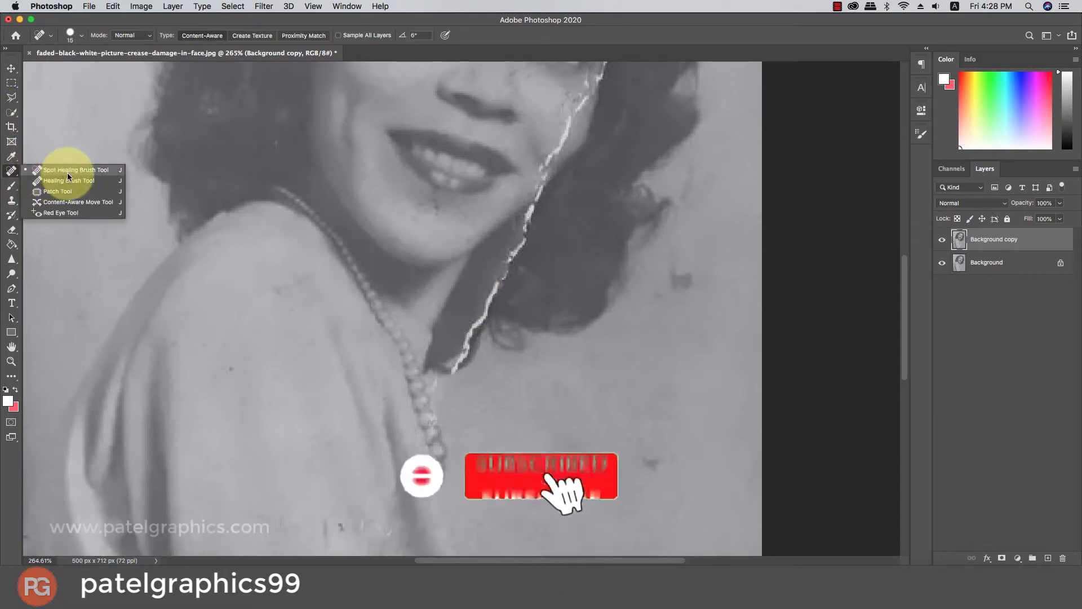
{"action": "left_click", "coordinate": [67, 169]}
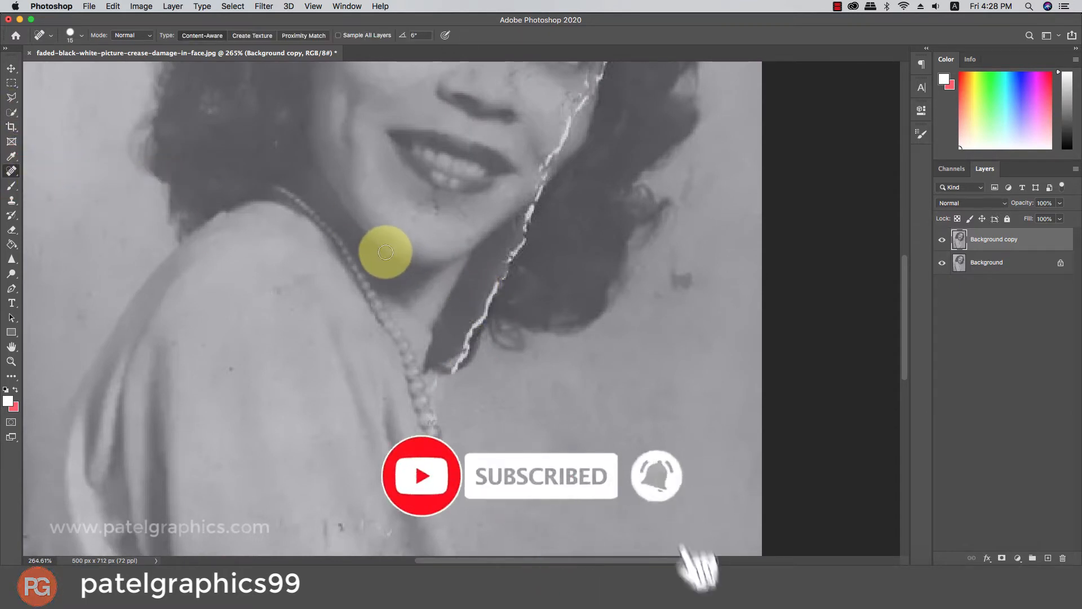
{"action": "key", "text": "bracketleft"}
{"action": "key", "text": "bracketleft"}
{"action": "key", "text": "bracketleft"}
{"action": "left_click_drag", "start_coordinate": [466, 338], "coordinate": [504, 266]}
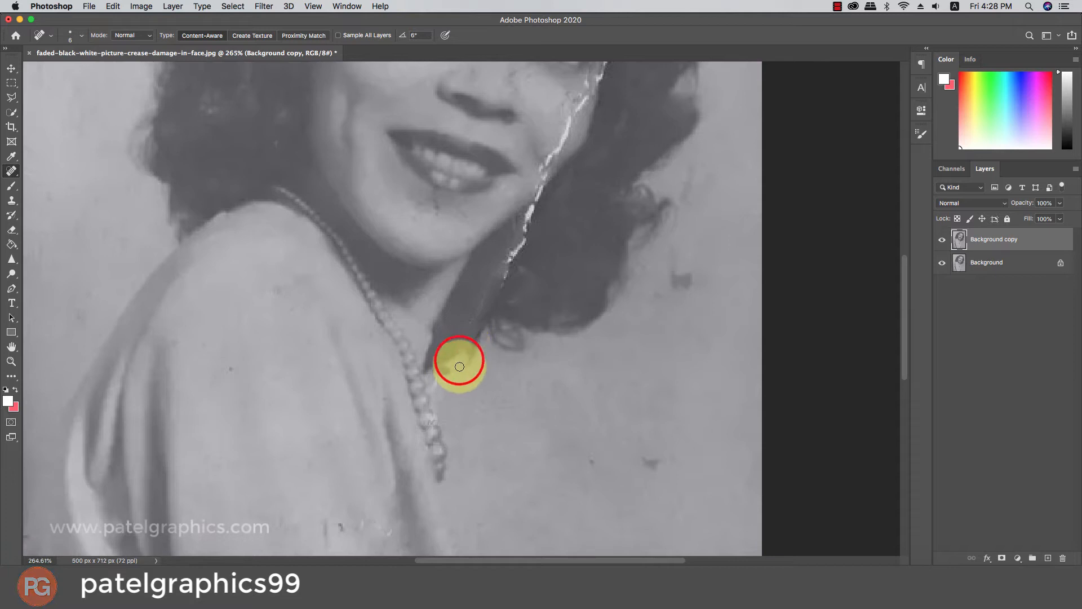
{"action": "left_click", "coordinate": [472, 347], "text": "alt"}
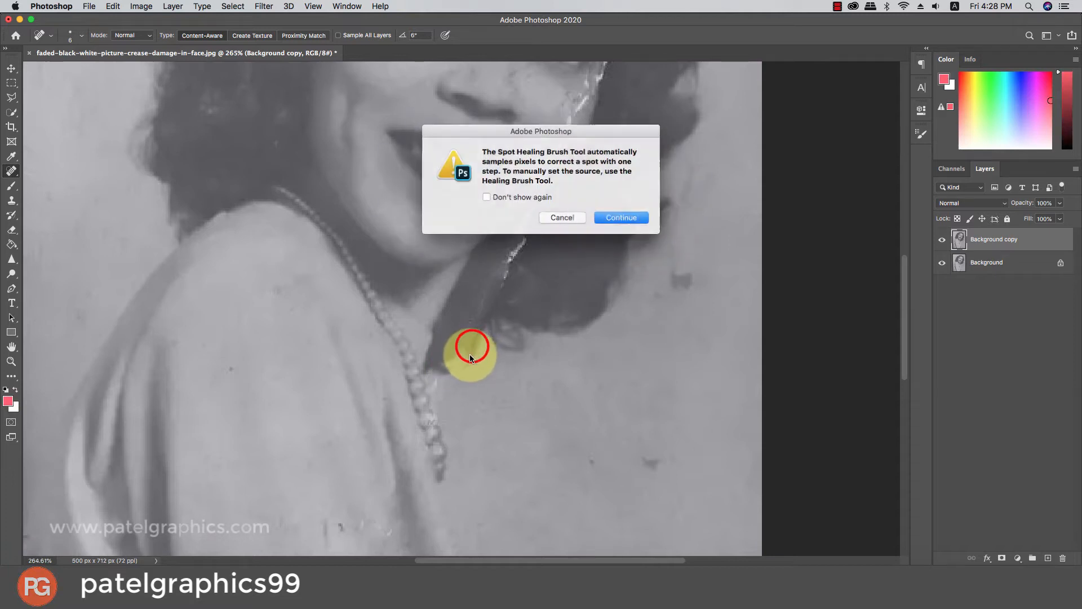
{"action": "left_click", "coordinate": [599, 214]}
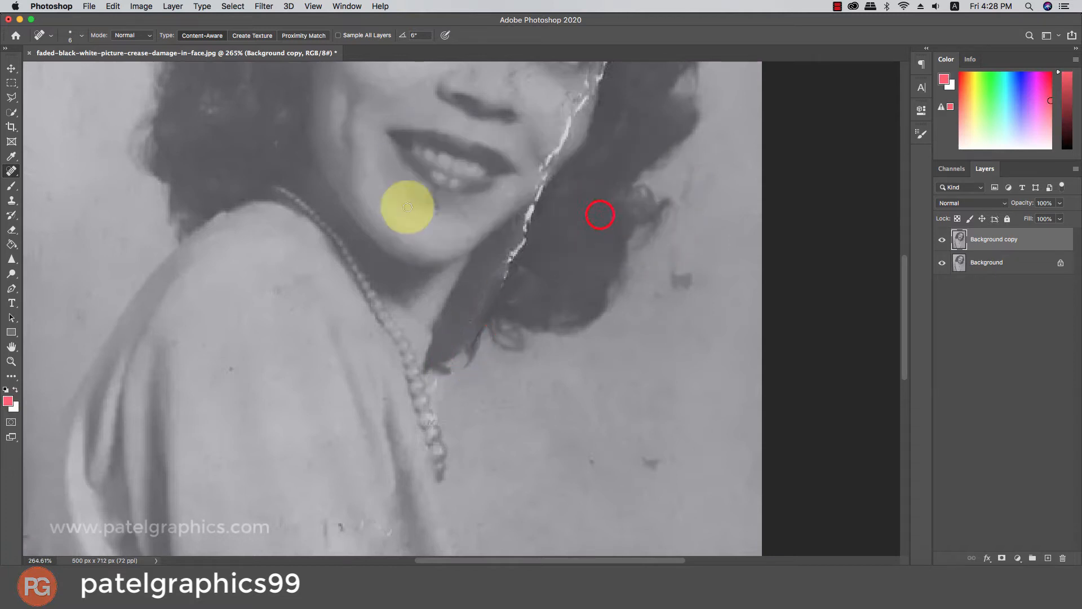
Clone dark hair texture over the crease in the lower hair up to the jaw, using the Clone Stamp at brush size 10
{"action": "left_click", "coordinate": [11, 200]}
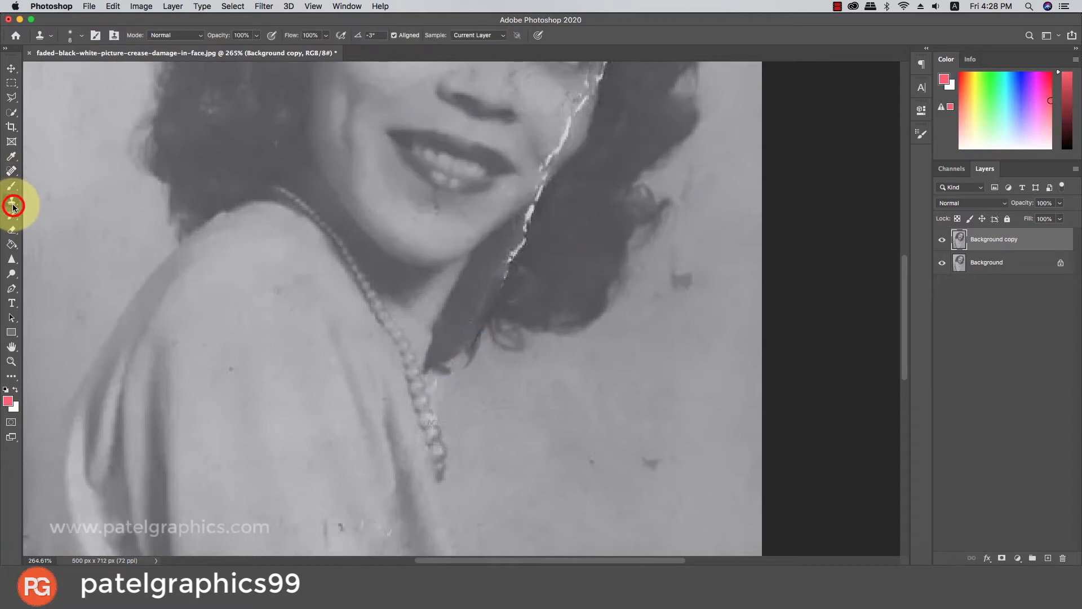
{"action": "left_click", "coordinate": [453, 367]}
{"action": "scroll", "coordinate": [471, 316], "scroll_direction": "down", "scroll_amount": 10}
{"action": "scroll", "coordinate": [504, 302], "scroll_direction": "up", "scroll_amount": 10}
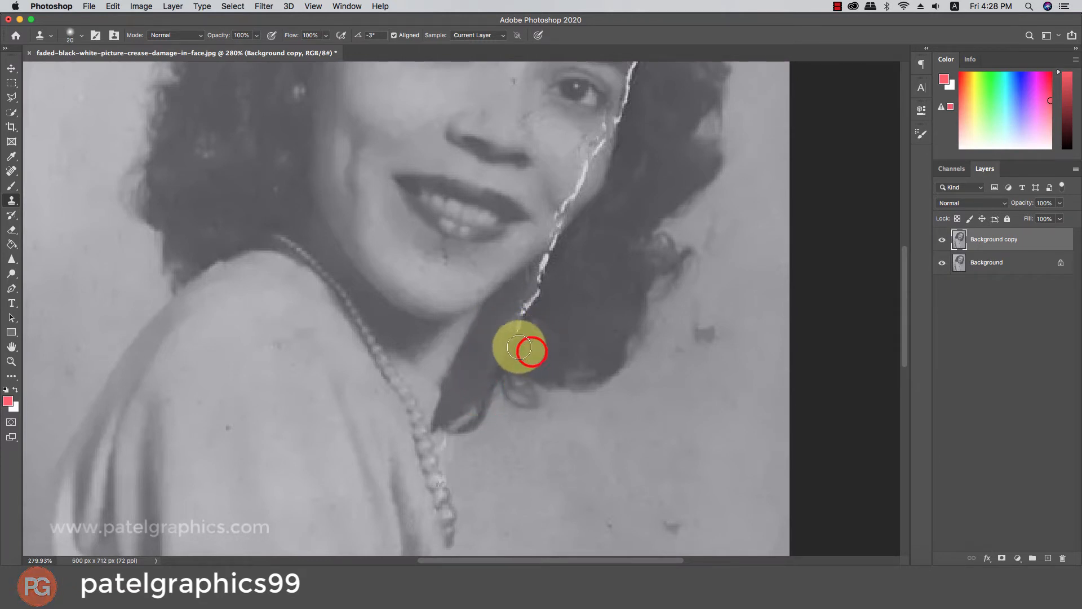
{"action": "key", "text": "super+z"}
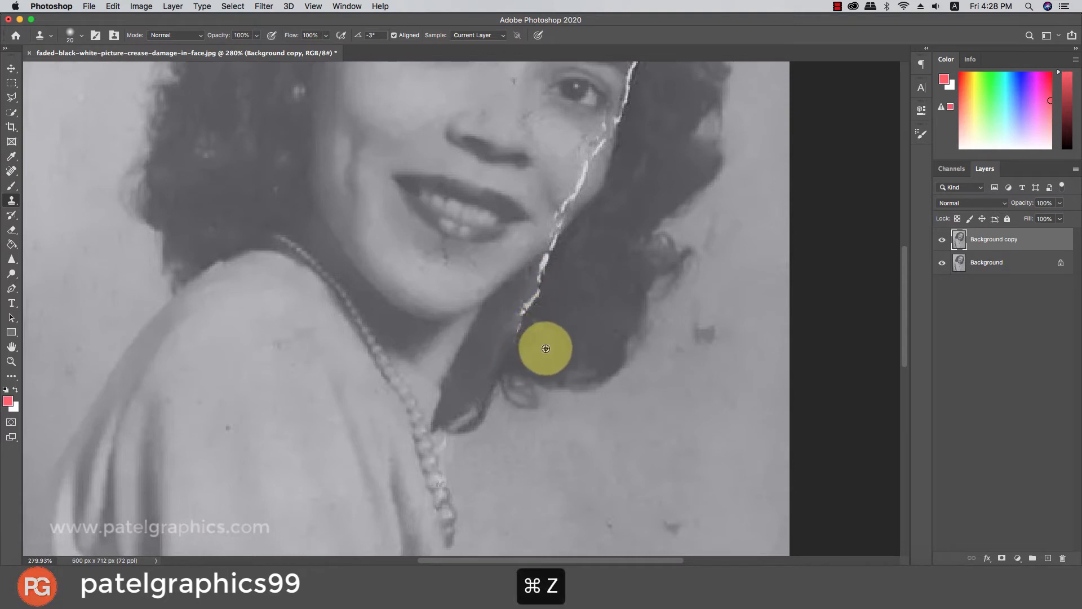
{"action": "left_click", "coordinate": [546, 348], "text": "alt"}
{"action": "key", "text": "bracketleft"}
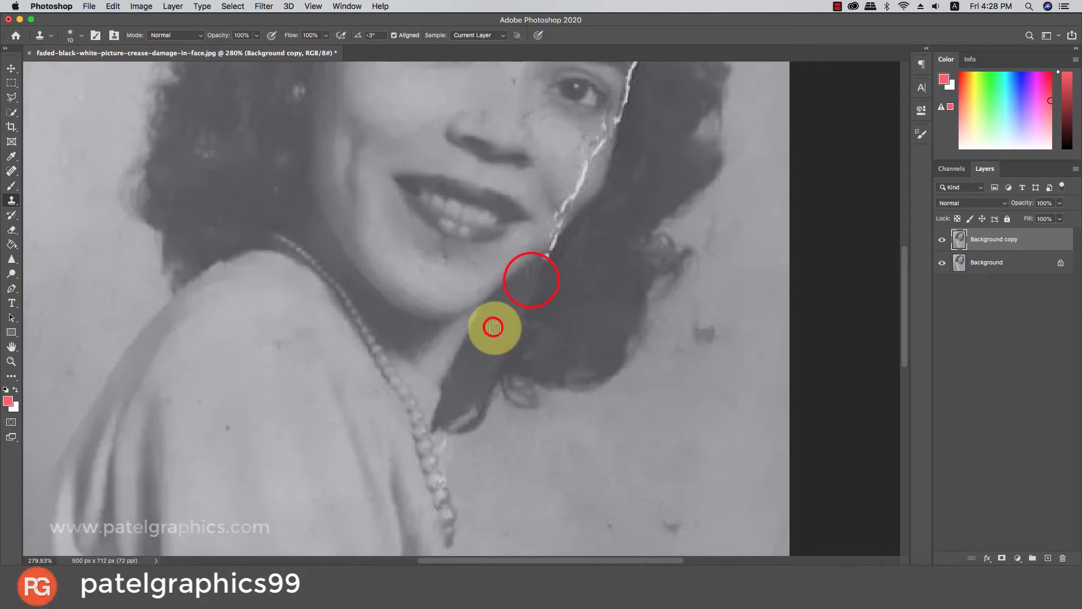
Spot-heal the white crease and its fragments across the cheek below the eye on the damaged side
{"action": "scroll", "coordinate": [556, 280], "scroll_direction": "down", "scroll_amount": 5}
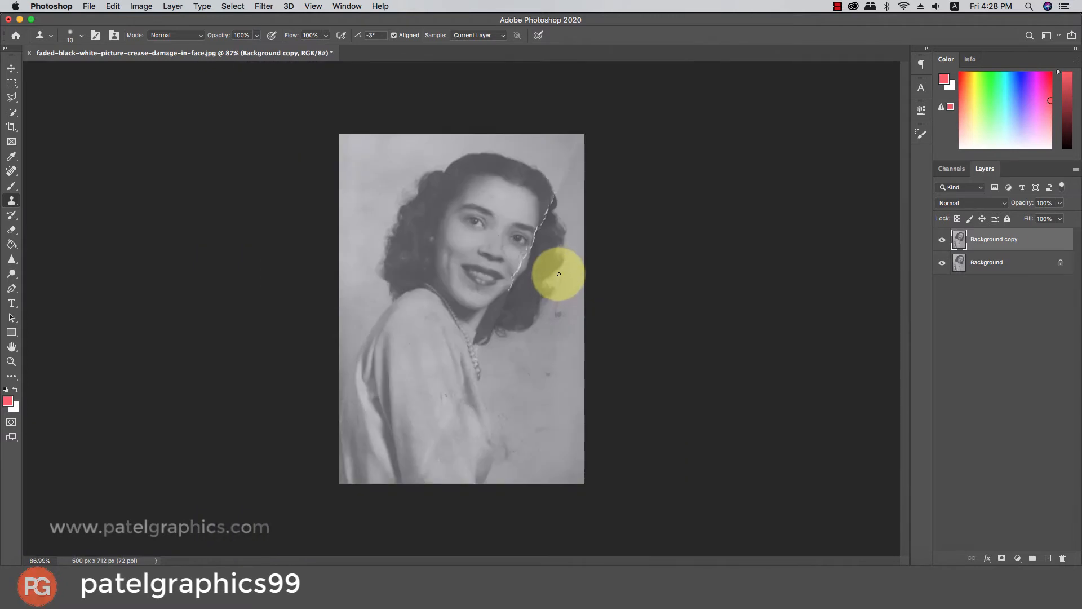
{"action": "scroll", "coordinate": [528, 252], "scroll_direction": "up", "scroll_amount": 5}
{"action": "scroll", "coordinate": [514, 263], "scroll_direction": "down", "scroll_amount": 1}
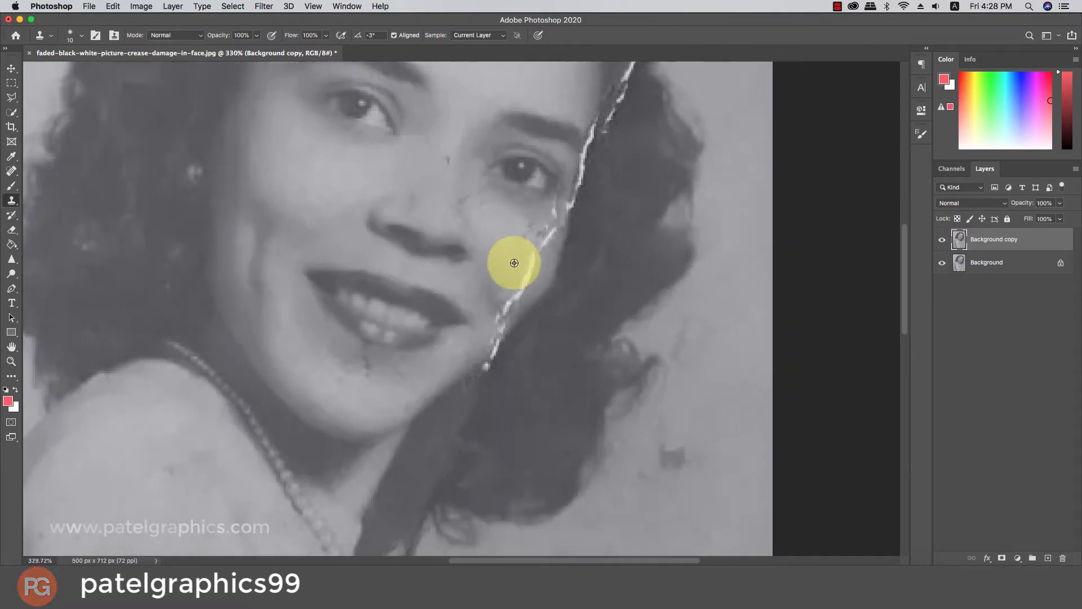
{"action": "left_click", "coordinate": [9, 169]}
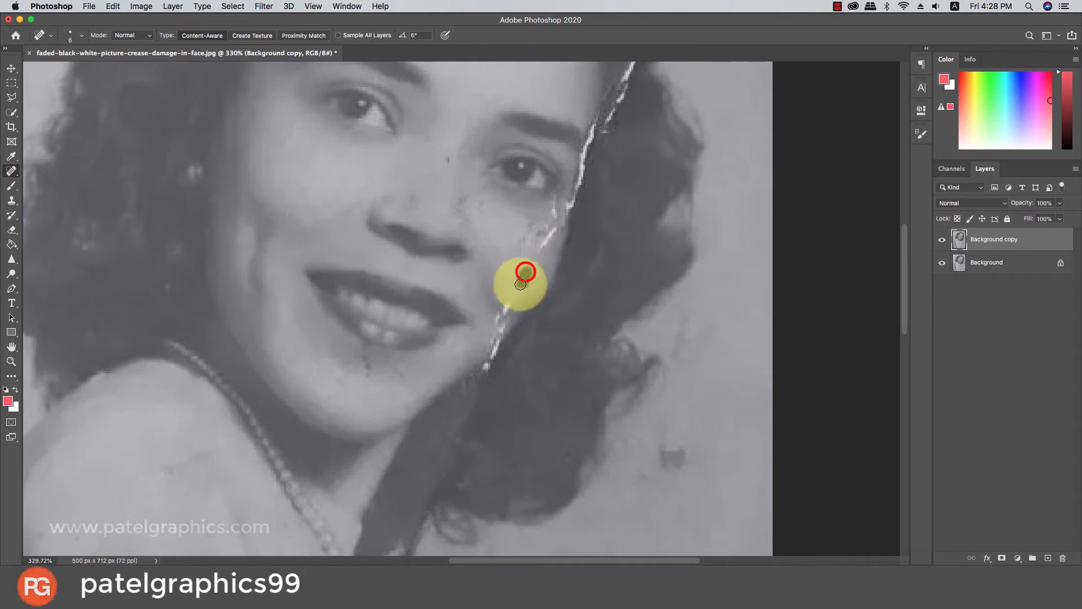
{"action": "left_click", "coordinate": [539, 239]}
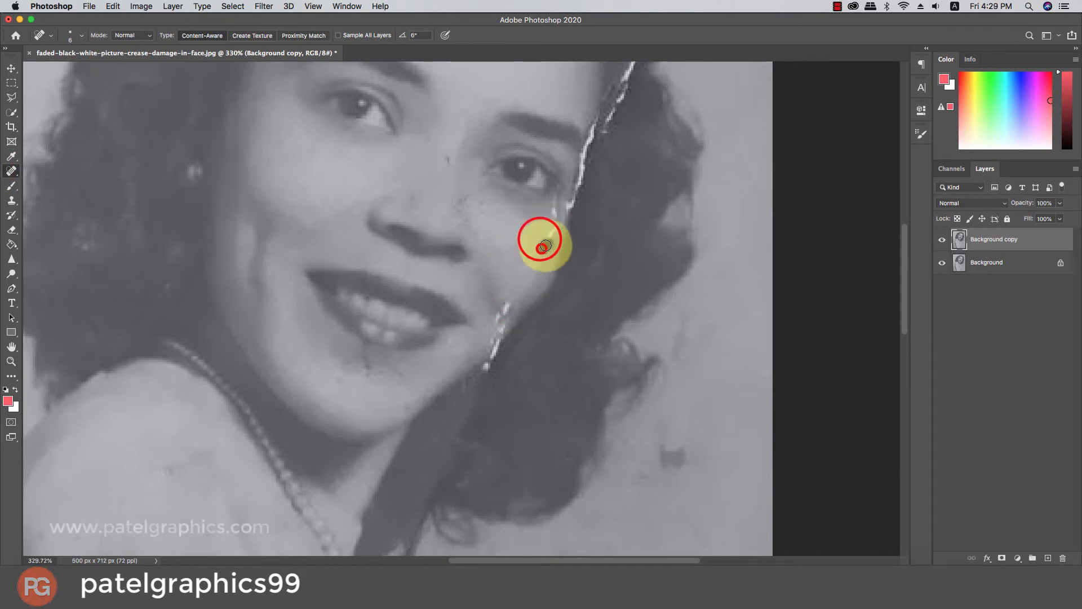
{"action": "left_click", "coordinate": [554, 216]}
{"action": "left_click", "coordinate": [549, 230]}
{"action": "left_click", "coordinate": [538, 231]}
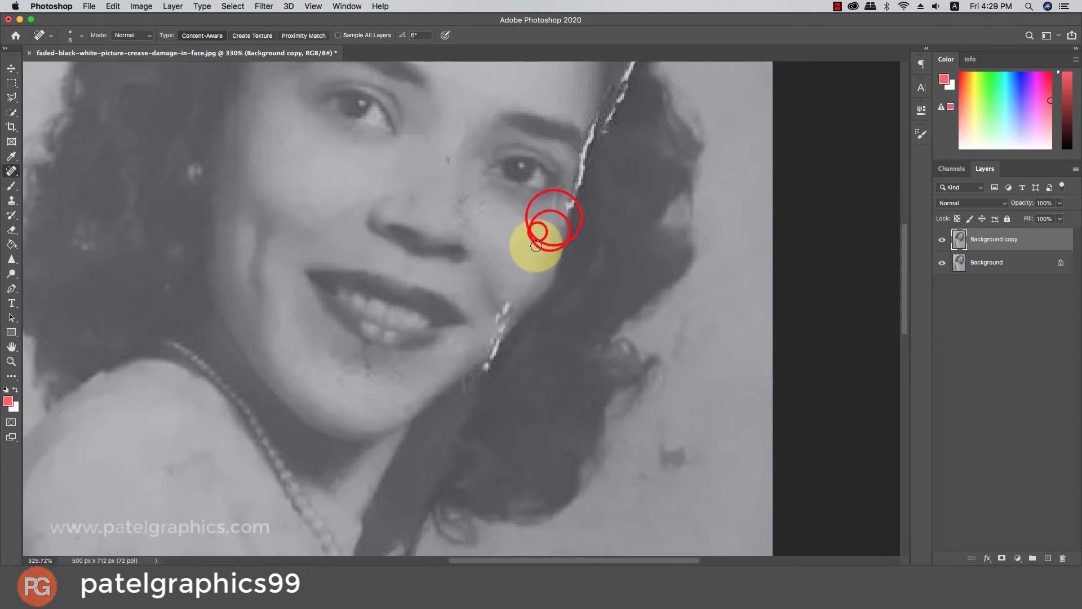
Spot-heal the remaining crease fragments on the lower cheek and jawline beside the corner of the mouth
{"action": "left_click", "coordinate": [506, 303]}
{"action": "left_click", "coordinate": [495, 314]}
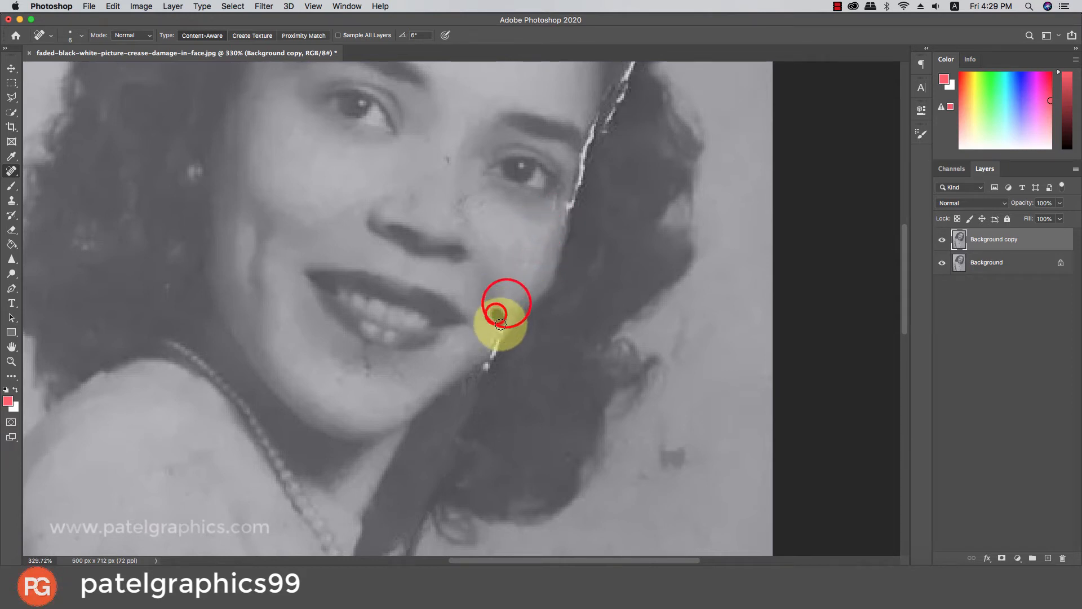
{"action": "left_click", "coordinate": [500, 322]}
{"action": "left_click", "coordinate": [495, 350]}
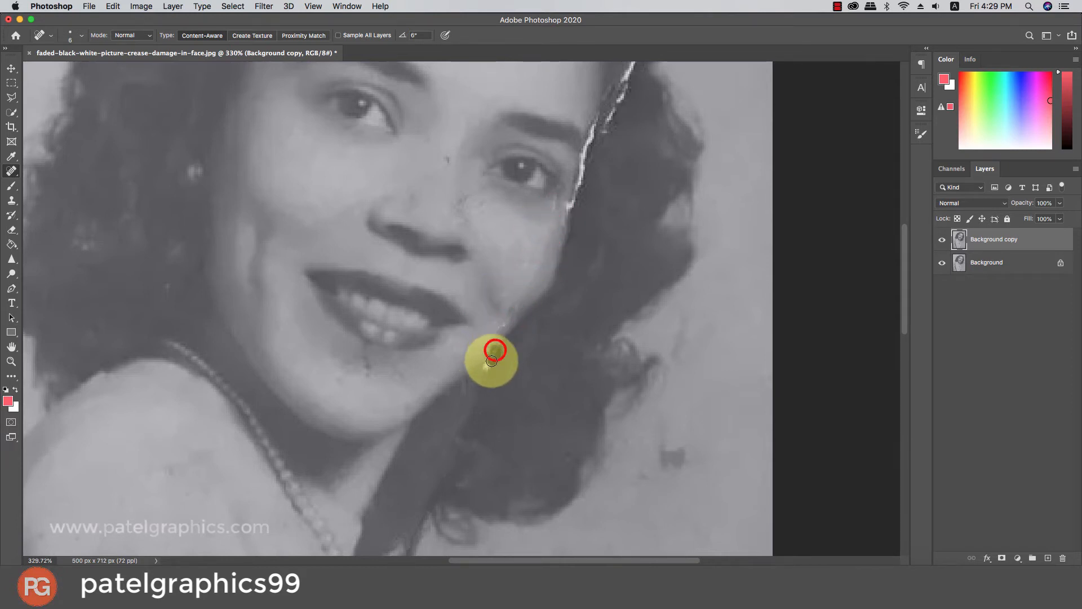
{"action": "left_click", "coordinate": [496, 329]}
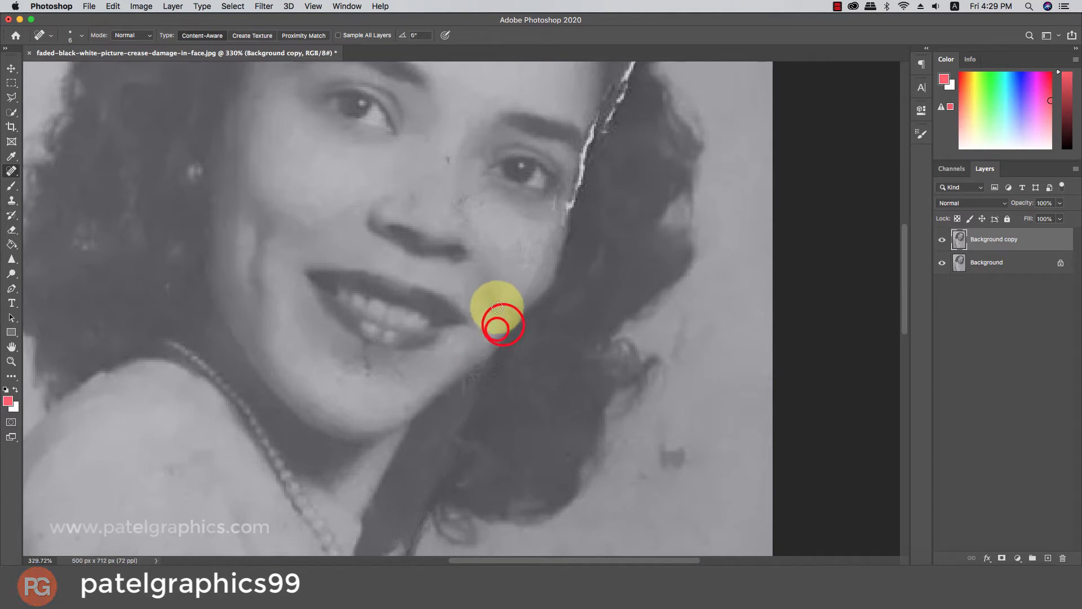
Spot-heal the marks along the jawline near the mouth corner and the lower tip of the white crease beside the eye
{"action": "left_click", "coordinate": [498, 304]}
{"action": "left_click", "coordinate": [510, 311]}
{"action": "scroll", "coordinate": [534, 286], "scroll_direction": "up", "scroll_amount": 5}
{"action": "scroll", "coordinate": [587, 300], "scroll_direction": "up", "scroll_amount": 2}
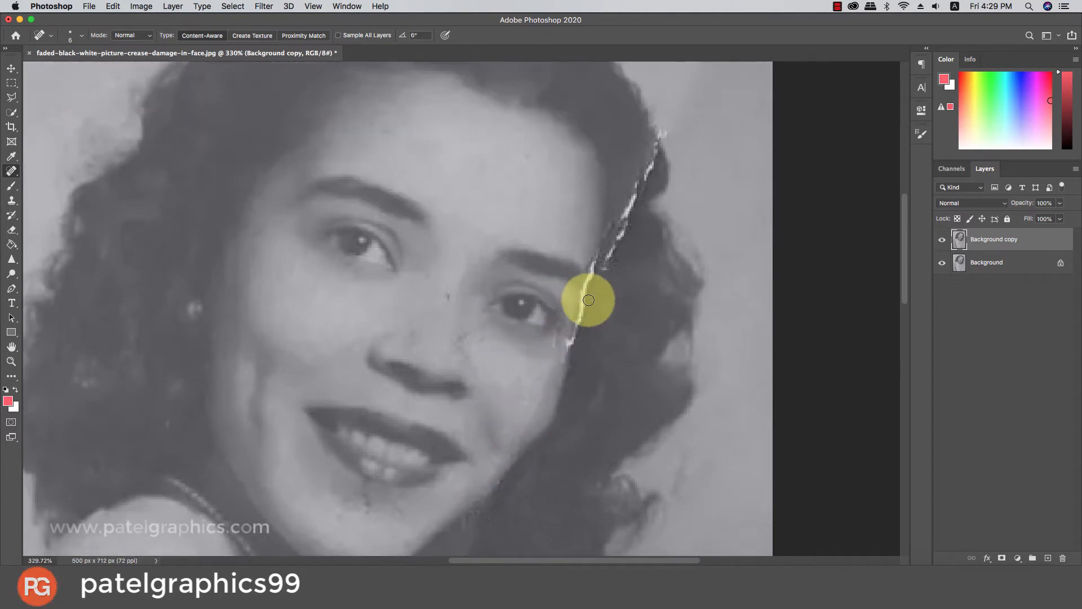
{"action": "left_click", "coordinate": [577, 329]}
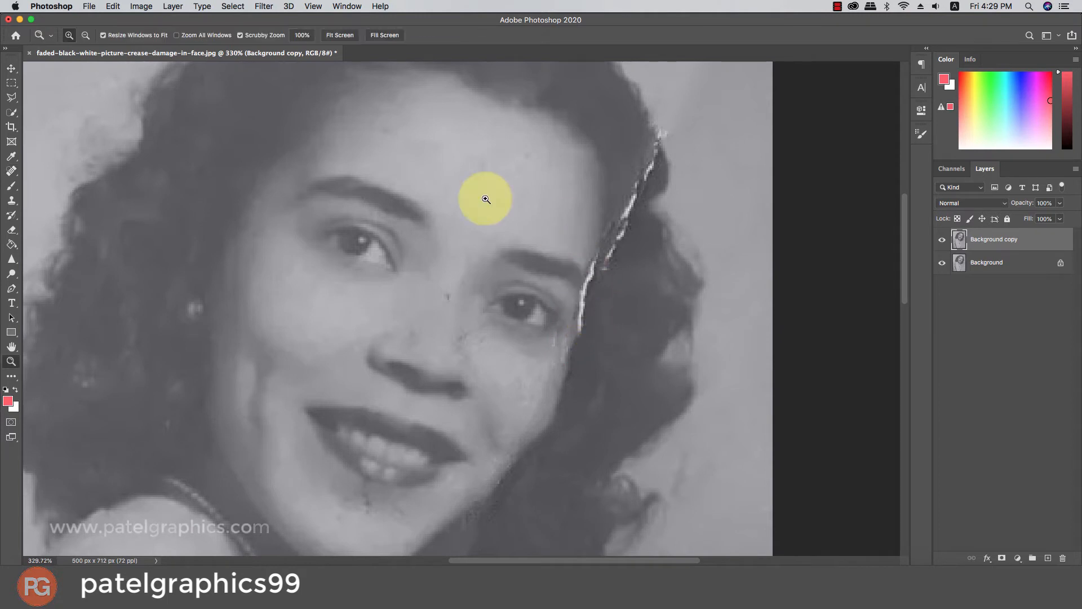
With the Spot Healing Brush, remove the white crease running through the hair beside the forehead out to the hair's outer edge
{"action": "left_click", "coordinate": [11, 169]}
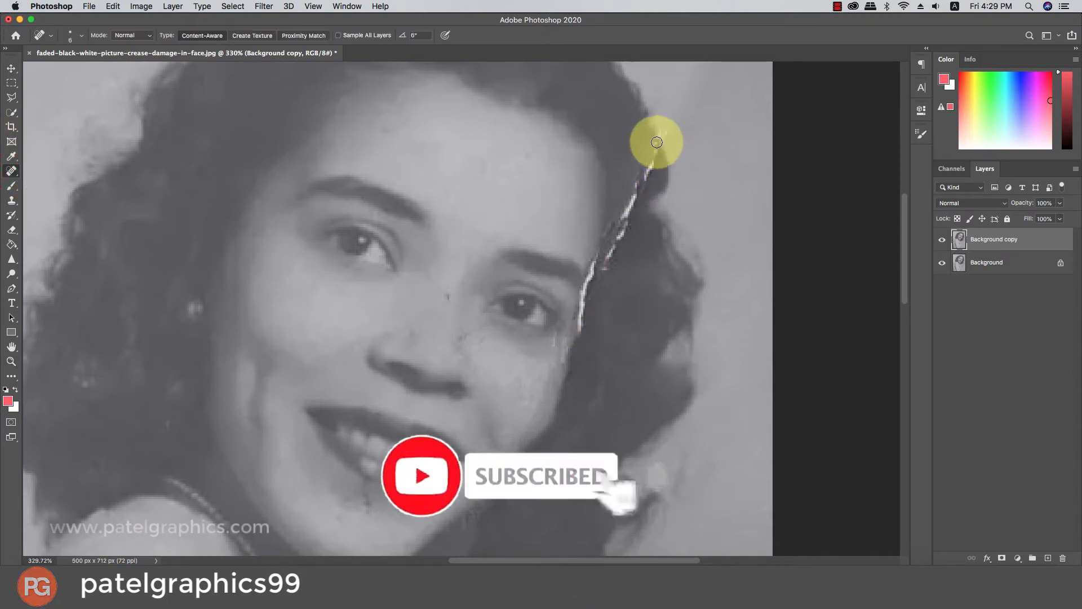
{"action": "left_click_drag", "start_coordinate": [655, 142], "coordinate": [606, 261]}
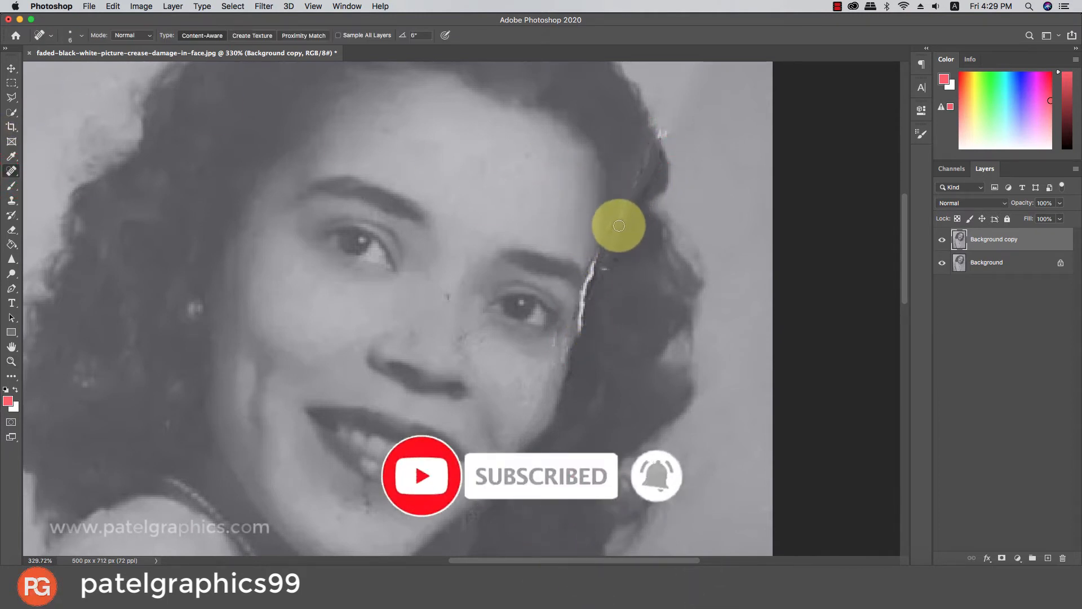
{"action": "mouse_move", "coordinate": [620, 220]}
{"action": "left_mouse_down"}
{"action": "mouse_move", "coordinate": [640, 169]}
{"action": "mouse_move", "coordinate": [658, 163]}
{"action": "mouse_move", "coordinate": [623, 217]}
{"action": "mouse_move", "coordinate": [609, 280]}
{"action": "mouse_move", "coordinate": [611, 252]}
{"action": "mouse_move", "coordinate": [653, 183]}
{"action": "left_mouse_up"}
{"action": "left_click_drag", "start_coordinate": [662, 131], "coordinate": [662, 131]}
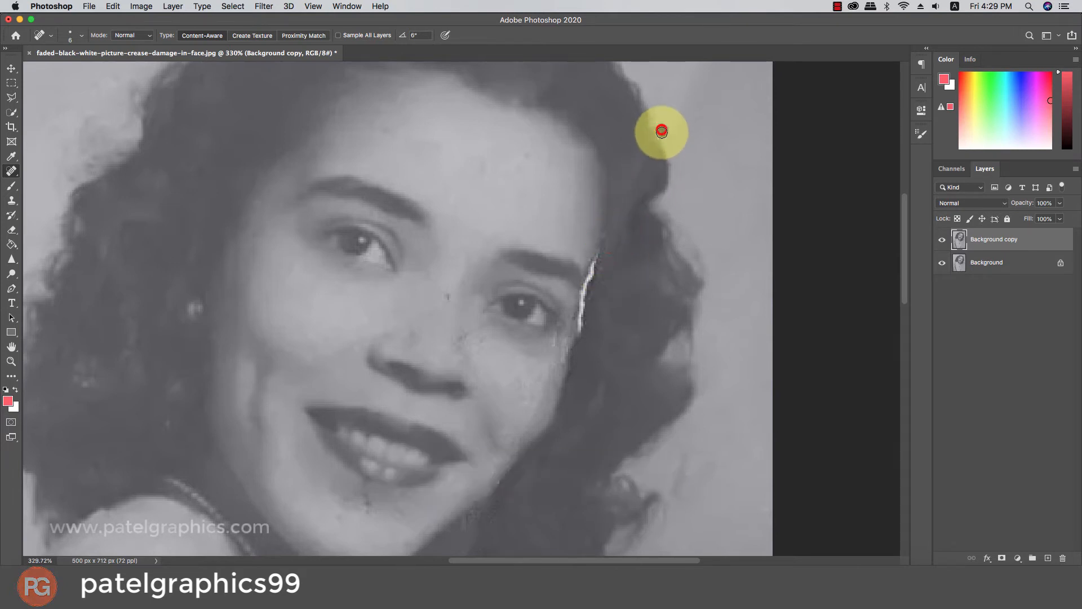
Spot-heal the last stretch of white crease and its fragments between the temple and the hair
{"action": "left_click_drag", "start_coordinate": [595, 258], "coordinate": [582, 336]}
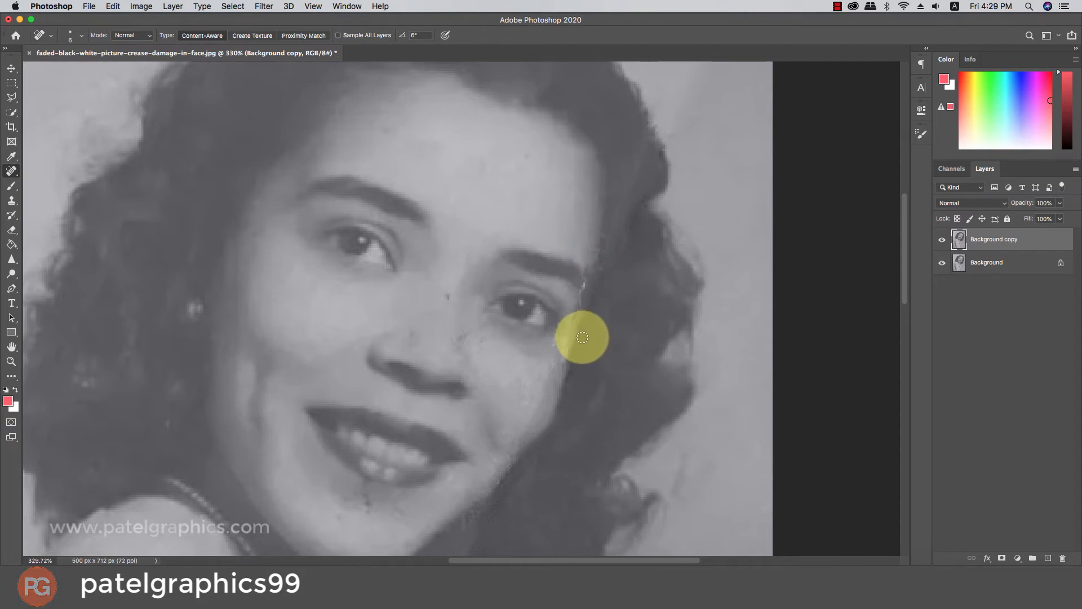
{"action": "left_click", "coordinate": [585, 292]}
{"action": "left_click", "coordinate": [601, 266]}
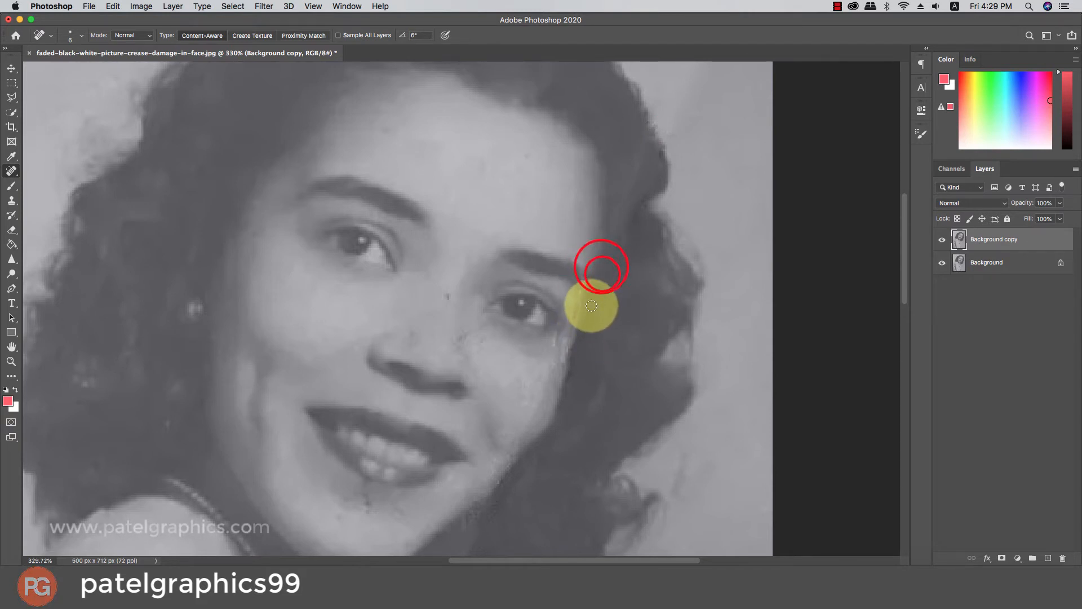
Enlarge the healing brush to 25 and remove the two dark spots in the backdrop below the hair
{"action": "scroll", "coordinate": [579, 322], "scroll_direction": "down", "scroll_amount": 10}
{"action": "scroll", "coordinate": [491, 292], "scroll_direction": "up", "scroll_amount": 6}
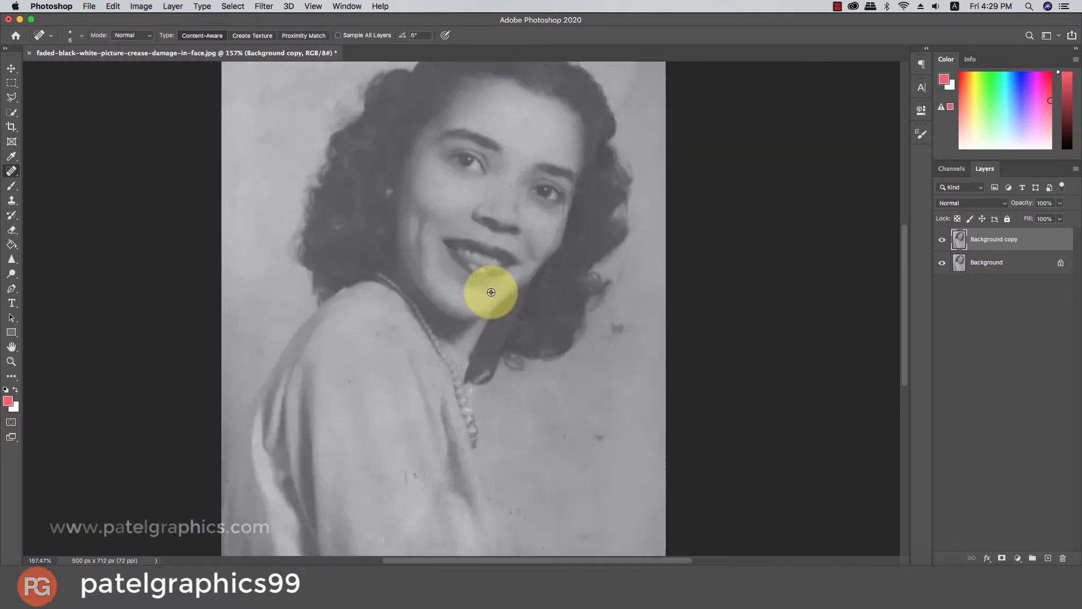
{"action": "scroll", "coordinate": [503, 377], "scroll_direction": "down", "scroll_amount": 3}
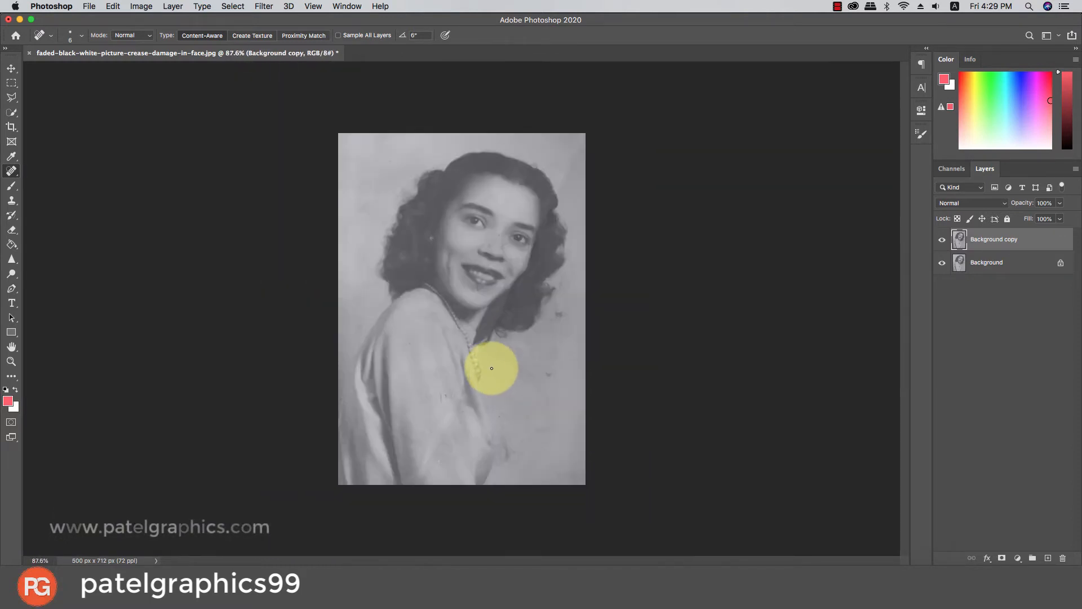
{"action": "key", "text": "bracketright"}
{"action": "key", "text": "bracketright"}
{"action": "key", "text": "bracketright"}
{"action": "key", "text": "bracketright"}
{"action": "key", "text": "bracketright"}
{"action": "key", "text": "bracketright"}
{"action": "key", "text": "bracketright"}
{"action": "left_click", "coordinate": [549, 374]}
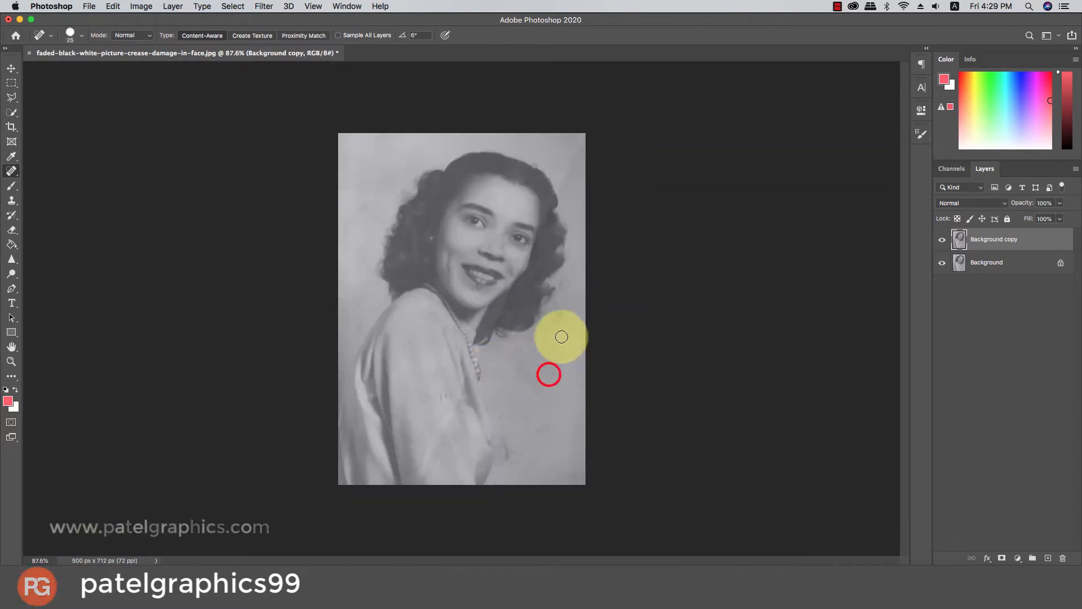
{"action": "left_click", "coordinate": [558, 315]}
At brush size 20, spot-heal the backdrop blemishes beside the sleeve, around the elbow and towards the photo's lower corner
{"action": "key", "text": "bracketleft"}
{"action": "left_click", "coordinate": [527, 374]}
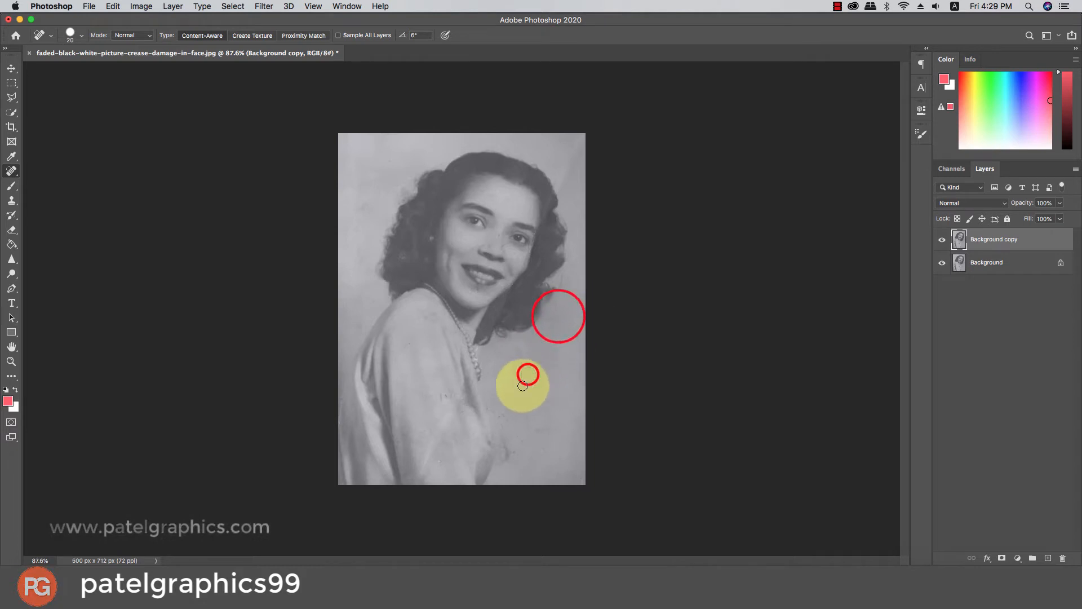
{"action": "left_click", "coordinate": [492, 407]}
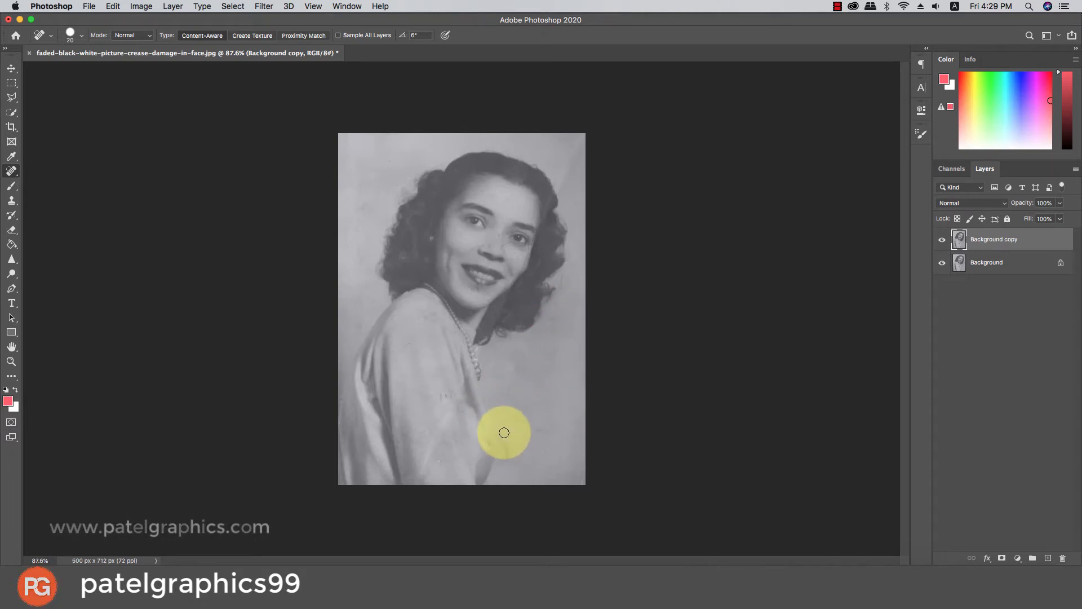
{"action": "left_click", "coordinate": [504, 432]}
{"action": "left_click", "coordinate": [532, 430]}
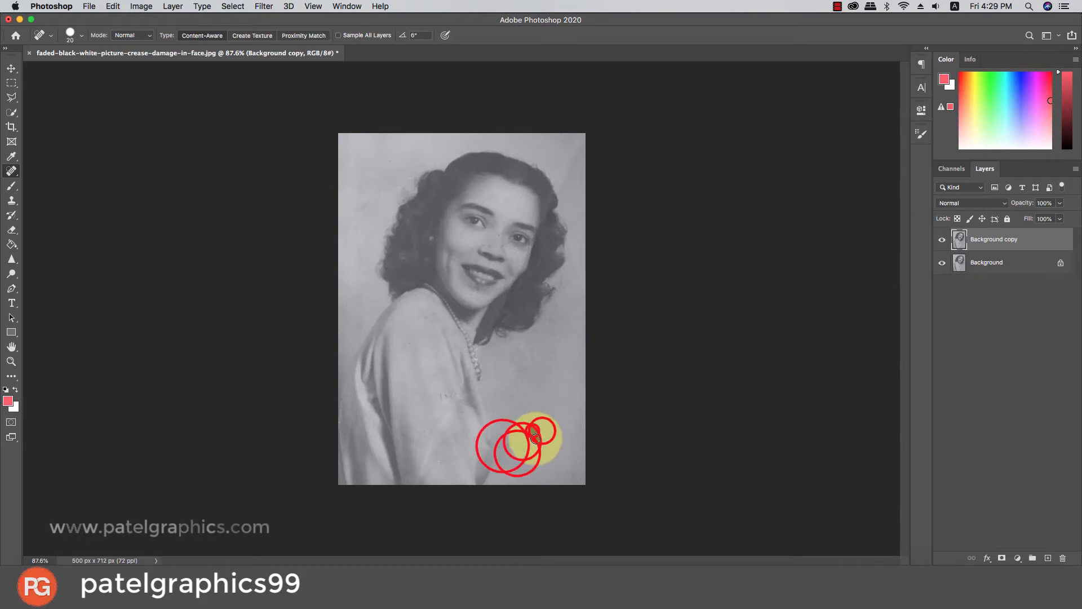
{"action": "left_click", "coordinate": [542, 451]}
{"action": "left_click", "coordinate": [570, 475]}
{"action": "left_click", "coordinate": [586, 479]}
Reduce the healing brush to 10 and remove the specks on the sleeve, the shoulder and the backdrop behind the shoulder
{"action": "key", "text": "bracketleft"}
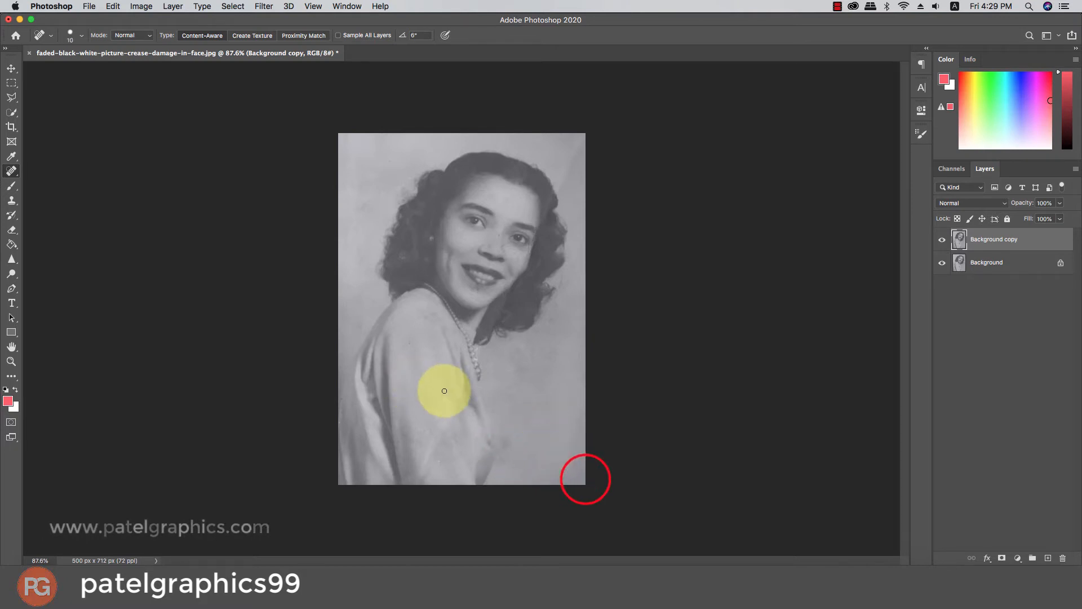
{"action": "scroll", "coordinate": [446, 396], "scroll_direction": "up", "scroll_amount": 5}
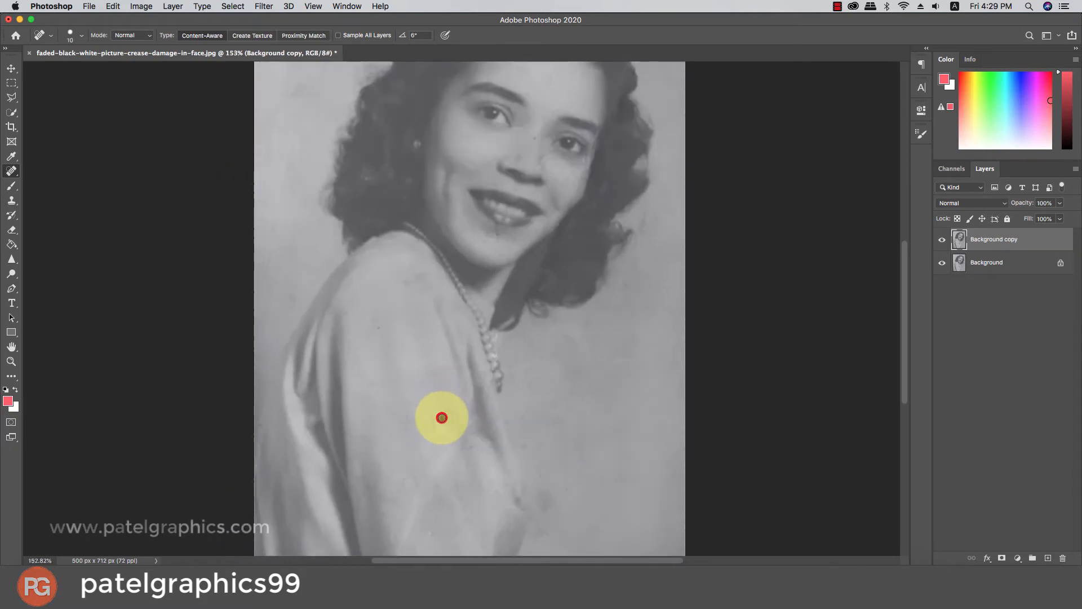
{"action": "left_click", "coordinate": [376, 325]}
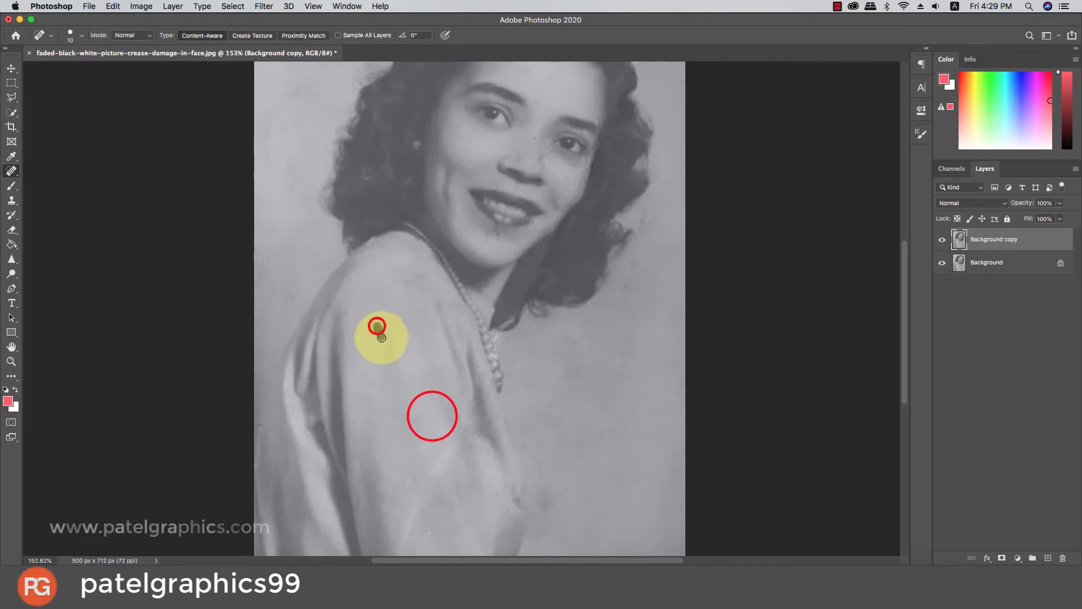
{"action": "left_click", "coordinate": [362, 314]}
{"action": "left_click", "coordinate": [415, 280]}
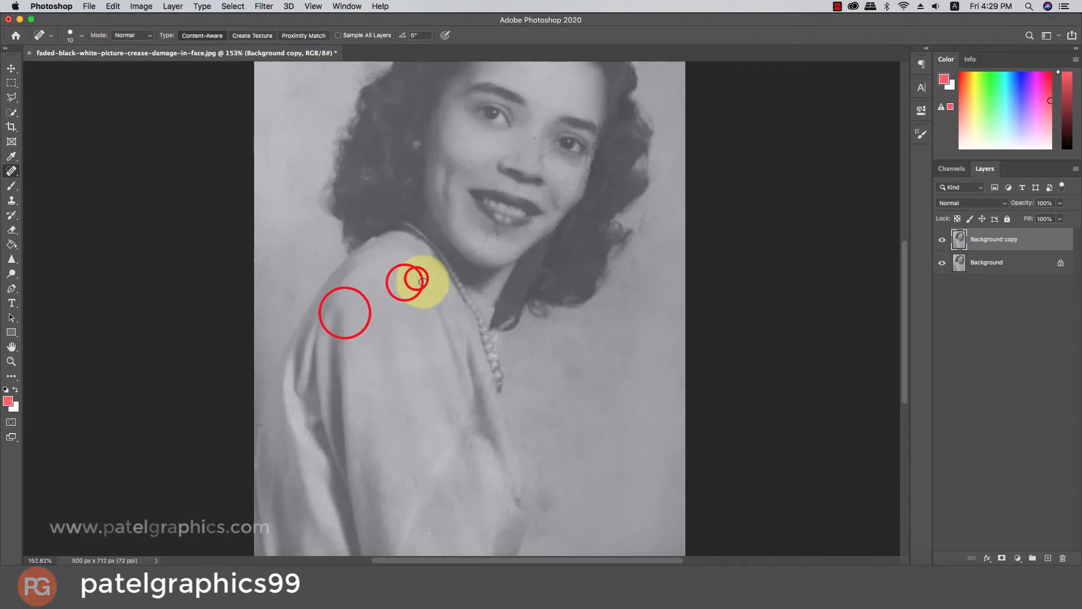
{"action": "left_click", "coordinate": [291, 295]}
Spot-heal the blemishes on the nose bridge and the cheek beside the nose, and the chin marks at brush size 7
{"action": "scroll", "coordinate": [380, 180], "scroll_direction": "up", "scroll_amount": 4}
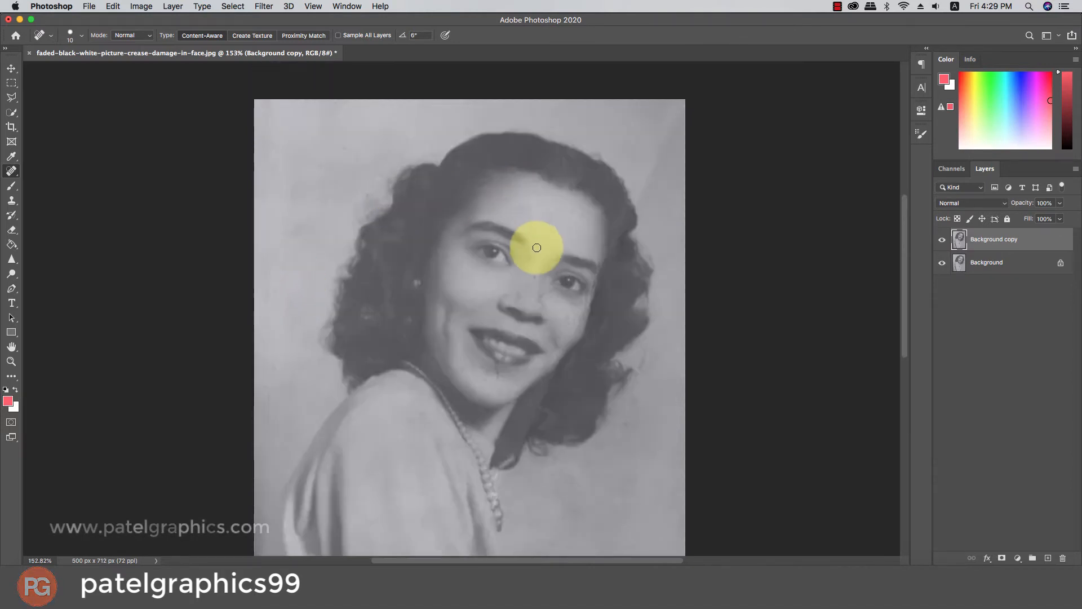
{"action": "scroll", "coordinate": [535, 259], "scroll_direction": "up", "scroll_amount": 3}
{"action": "scroll", "coordinate": [534, 271], "scroll_direction": "up", "scroll_amount": 1}
{"action": "left_click", "coordinate": [534, 281]}
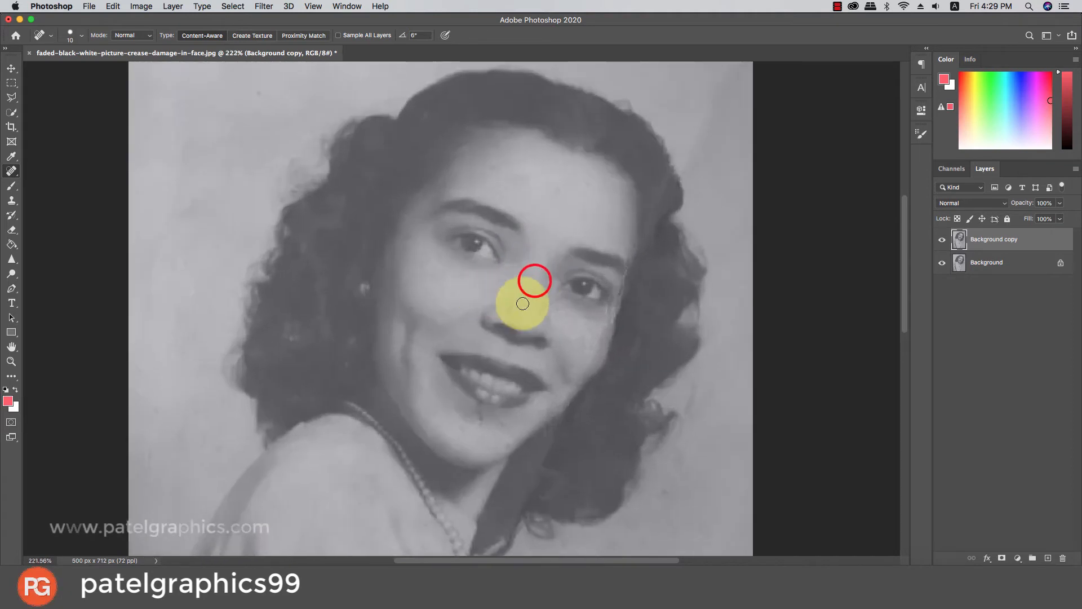
{"action": "left_click", "coordinate": [561, 314]}
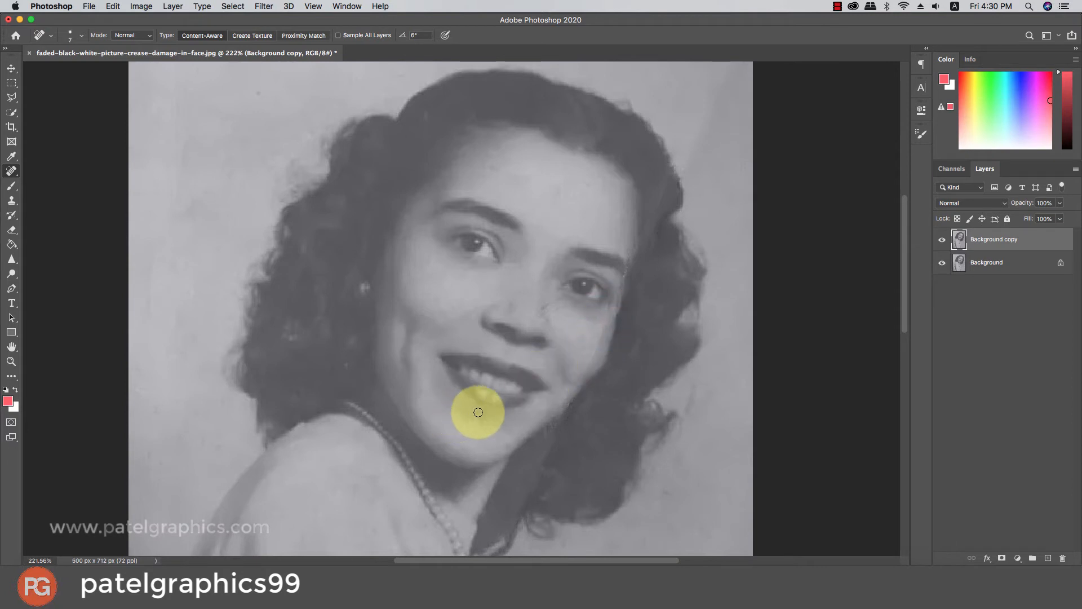
{"action": "left_click", "coordinate": [500, 418]}
{"action": "left_click", "coordinate": [508, 433]}
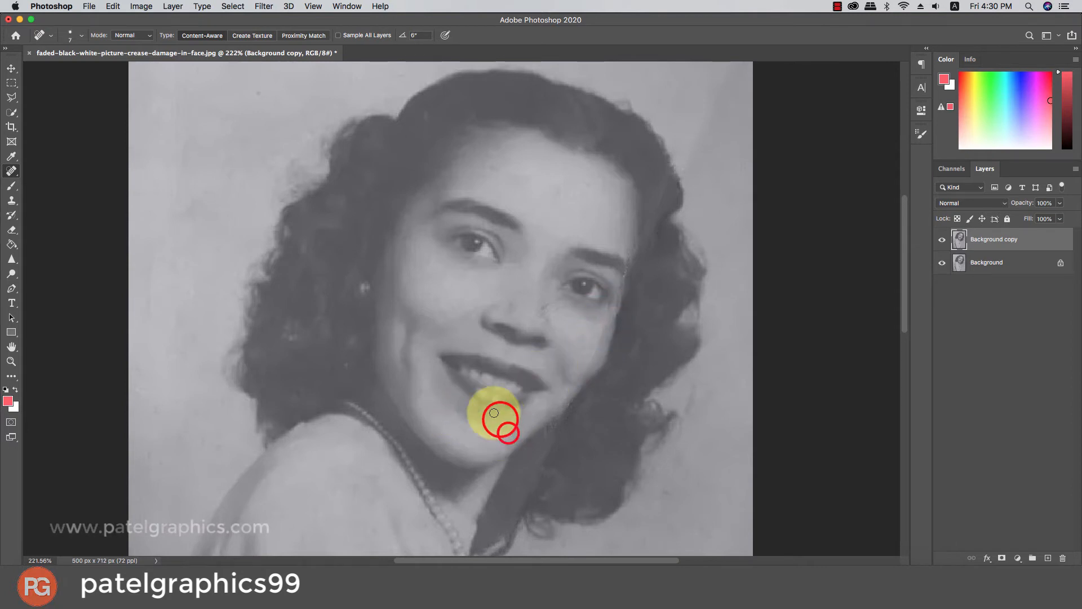
Spot-heal the specks beside the nose, on the cheek below the eye and at the outer end of the eyebrow
{"action": "key", "text": "["}
{"action": "left_click", "coordinate": [542, 309]}
{"action": "left_click", "coordinate": [557, 309]}
{"action": "left_click", "coordinate": [580, 335]}
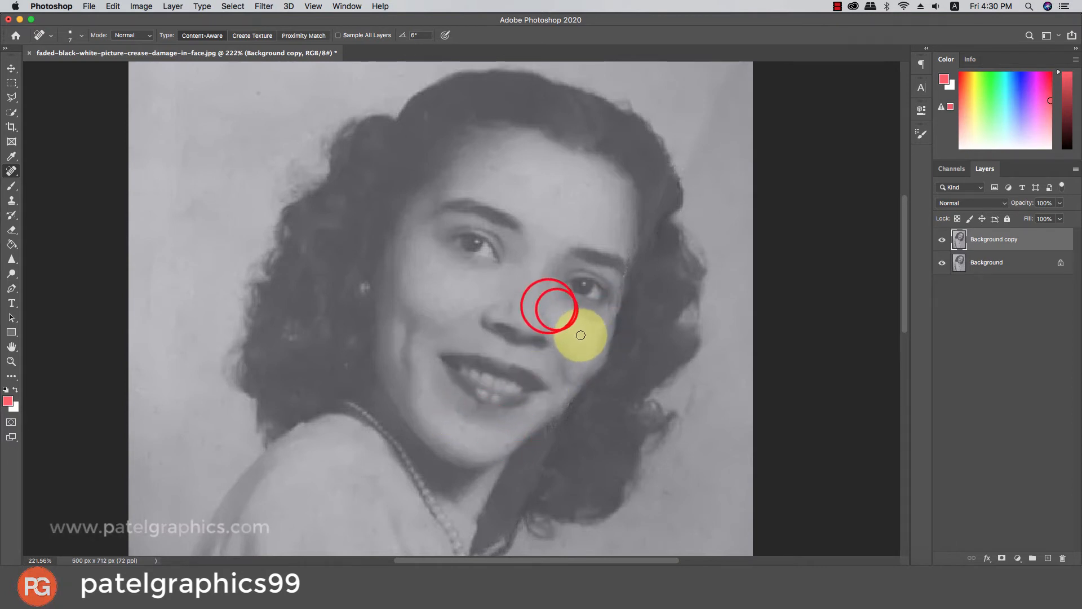
{"action": "left_click", "coordinate": [586, 337]}
{"action": "left_click", "coordinate": [593, 337]}
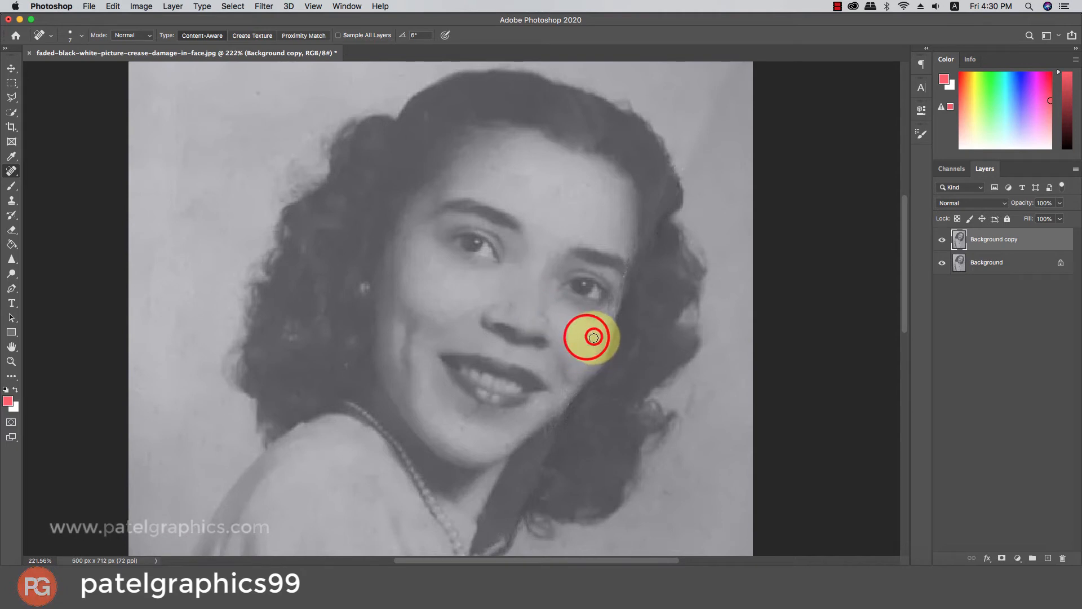
{"action": "left_click", "coordinate": [625, 280]}
{"action": "key", "text": "bracketright"}
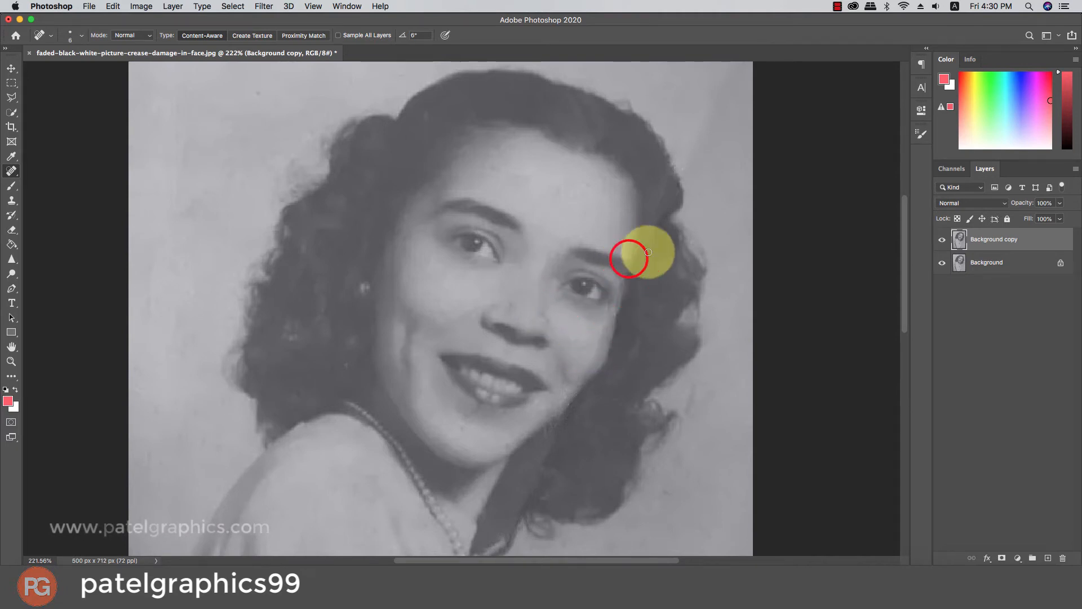
Spot-heal the specks around the hanging end of the pearl necklace at brush size 6
{"action": "scroll", "coordinate": [592, 295], "scroll_direction": "down", "scroll_amount": 10}
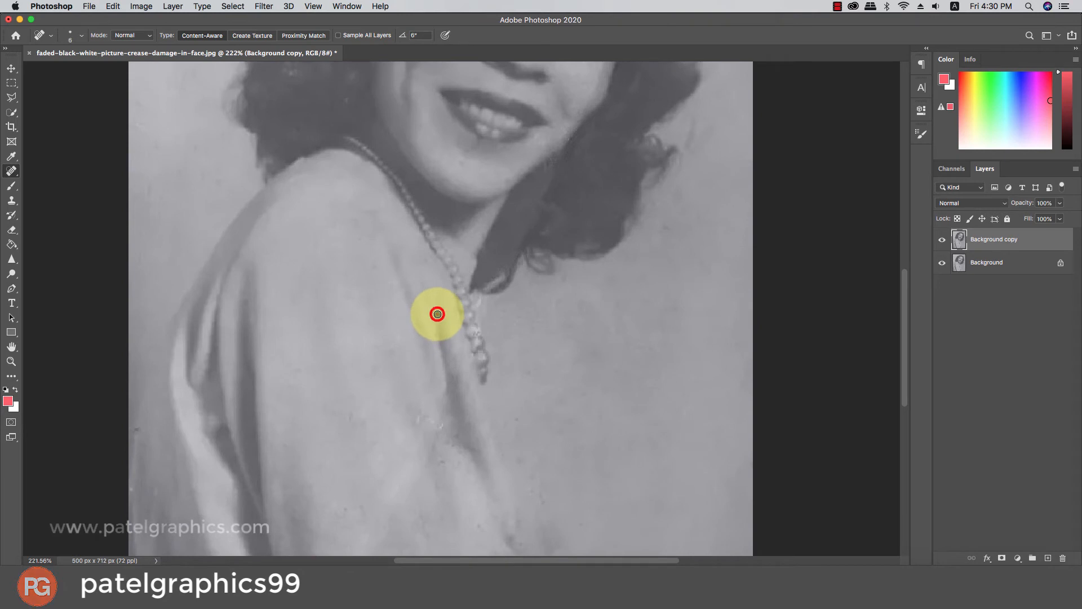
{"action": "left_click", "coordinate": [480, 330]}
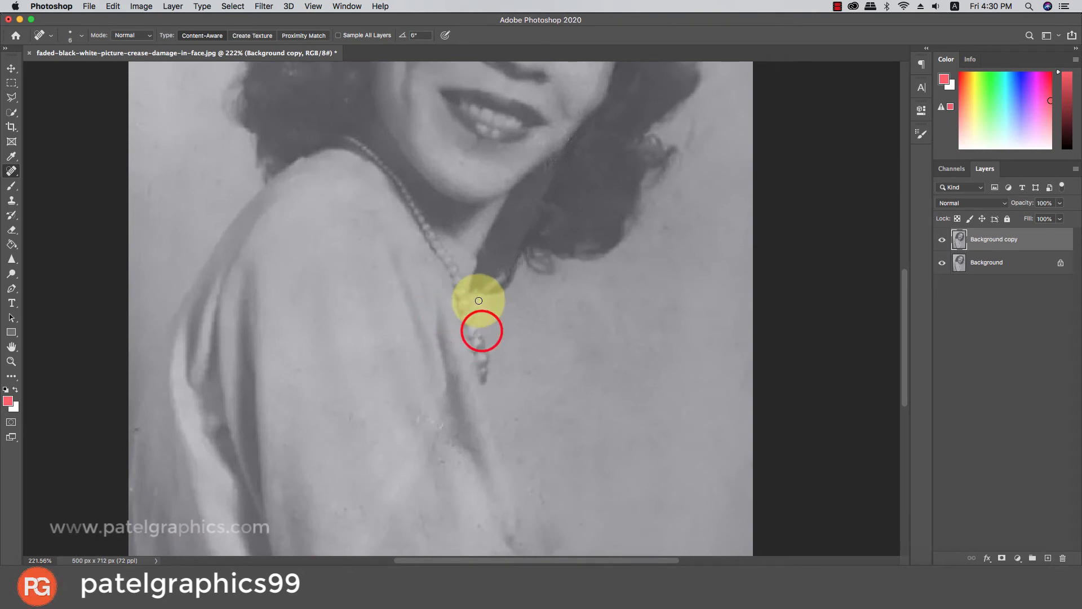
{"action": "left_click", "coordinate": [478, 299]}
Spot-heal the light specks on the sleeve at brush size 7, and the white dot lower down at size 8
{"action": "scroll", "coordinate": [479, 319], "scroll_direction": "down", "scroll_amount": 6}
{"action": "key", "text": "bracketright"}
{"action": "left_click", "coordinate": [418, 255]}
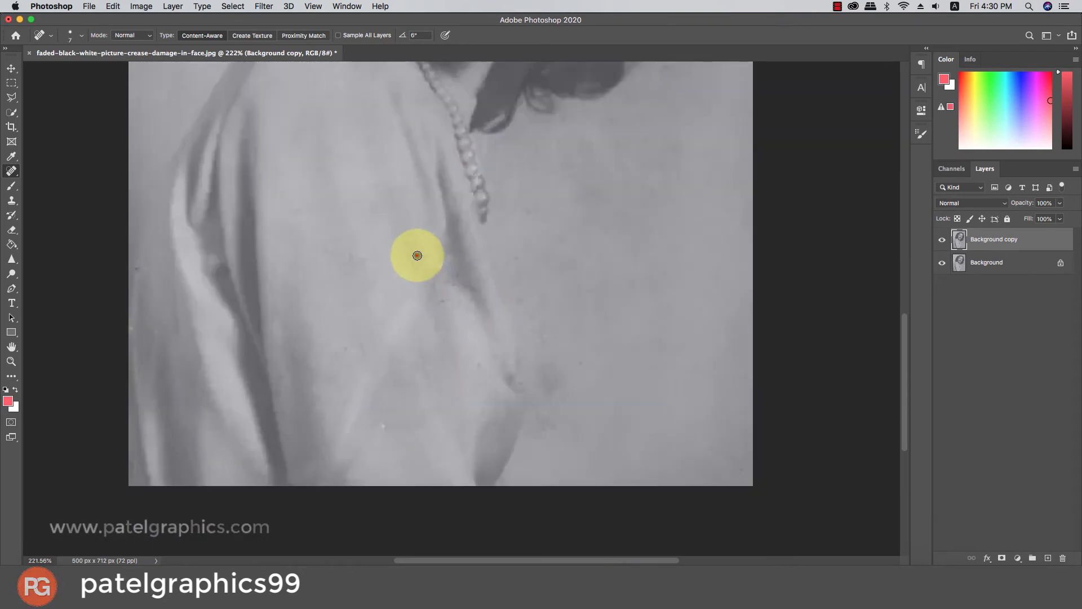
{"action": "left_click", "coordinate": [429, 259]}
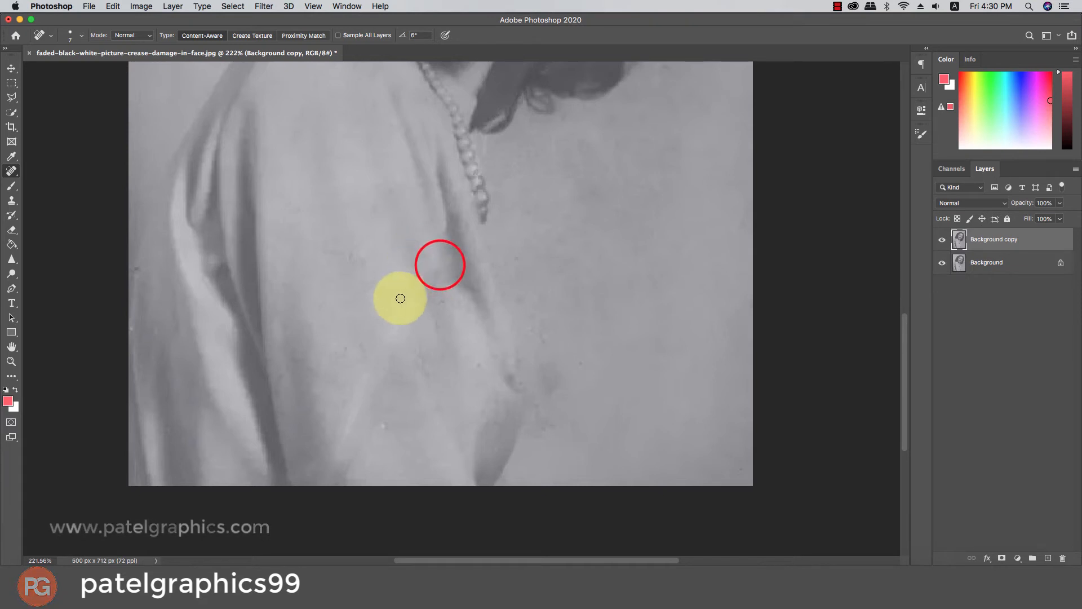
{"action": "scroll", "coordinate": [401, 316], "scroll_direction": "down", "scroll_amount": 2}
{"action": "key", "text": "bracketright"}
{"action": "left_click", "coordinate": [381, 379]}
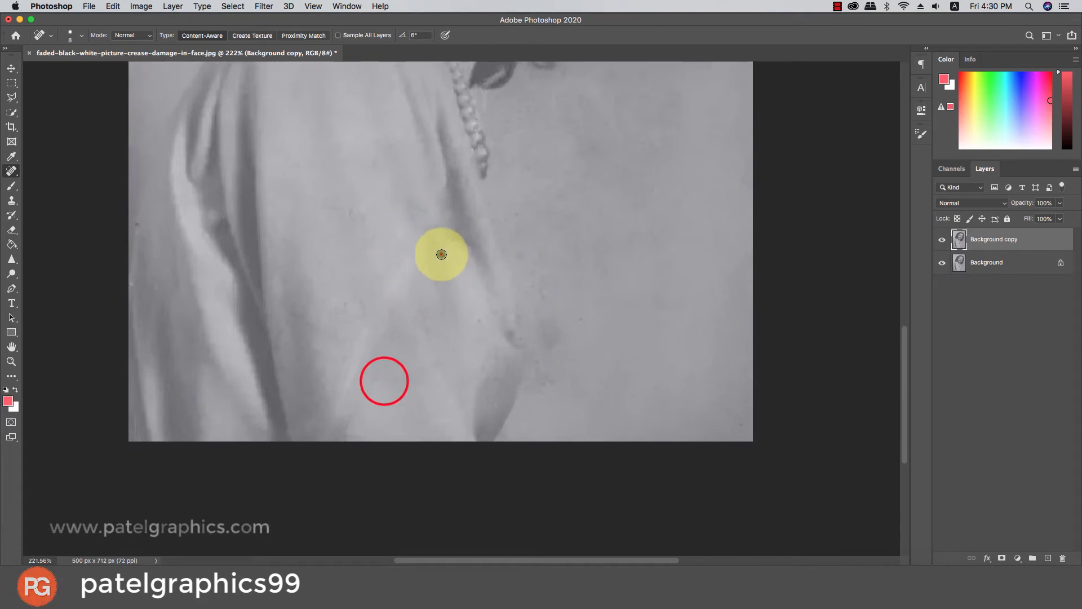
Remove the dark specks along the sleeve's front fold down to the elbow with the healing brush
{"action": "left_click", "coordinate": [441, 255]}
{"action": "left_click", "coordinate": [458, 254]}
{"action": "left_click", "coordinate": [476, 315]}
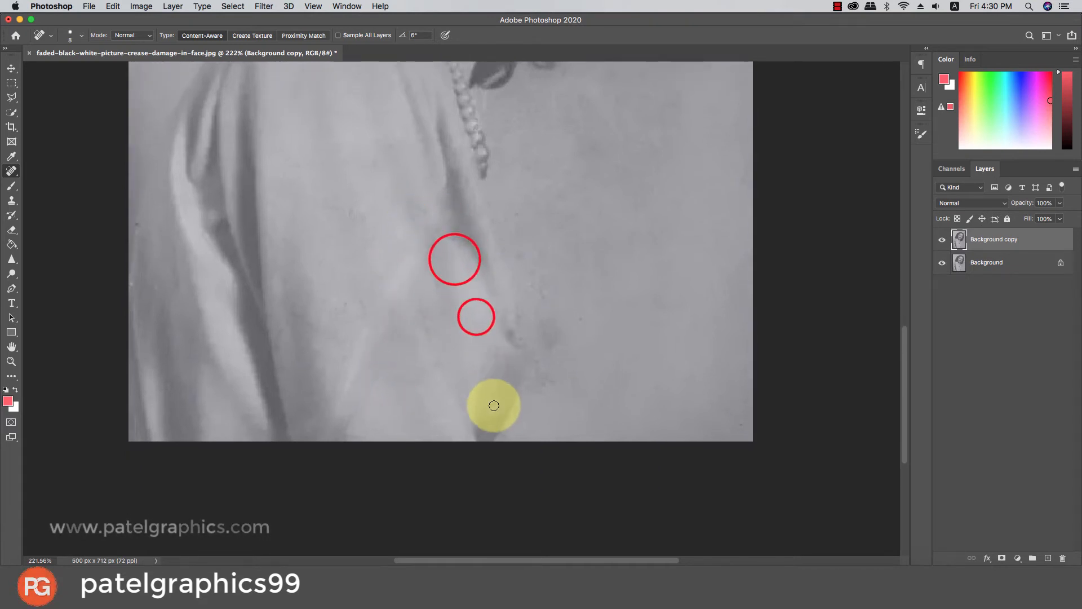
{"action": "left_click", "coordinate": [495, 404]}
Spot-heal the small marks at the elbow and in the adjoining backdrop beside the sleeve
{"action": "key", "text": "bracketright"}
{"action": "key", "text": "bracketright"}
{"action": "left_click", "coordinate": [495, 377]}
{"action": "left_click", "coordinate": [545, 380]}
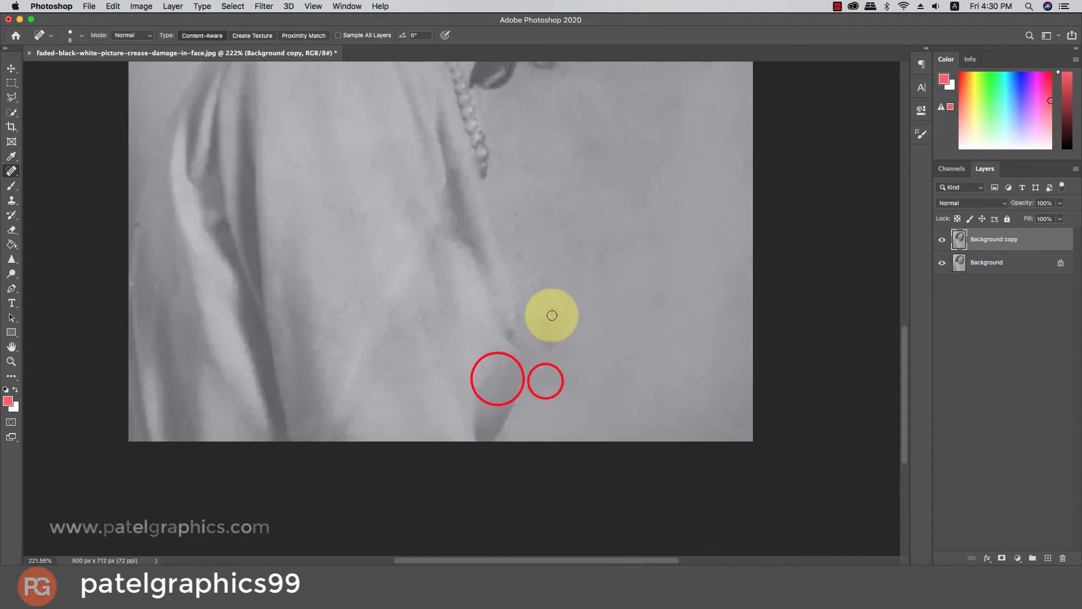
{"action": "left_click", "coordinate": [533, 277]}
{"action": "left_click", "coordinate": [543, 285]}
Enlarge the healing brush to 15 and work over the dark stain in the backdrop next to the elbow
{"action": "key", "text": "bracketright"}
{"action": "key", "text": "bracketright"}
{"action": "key", "text": "bracketright"}
{"action": "key", "text": "bracketright"}
{"action": "key", "text": "bracketright"}
{"action": "key", "text": "bracketright"}
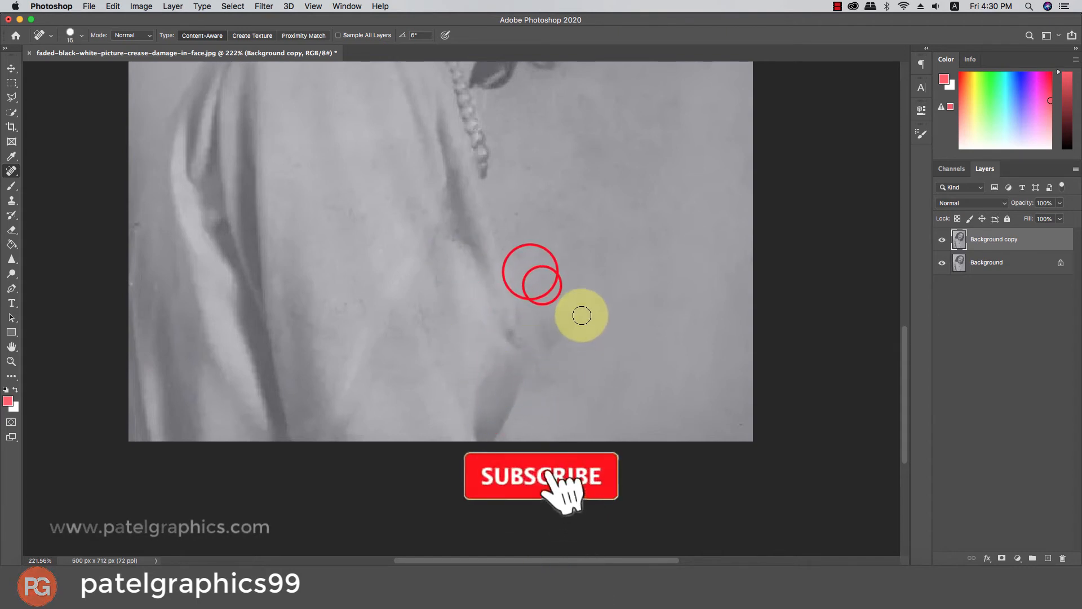
{"action": "left_click", "coordinate": [581, 315]}
{"action": "key", "text": "bracketleft"}
{"action": "left_click", "coordinate": [543, 364]}
{"action": "left_click", "coordinate": [556, 344]}
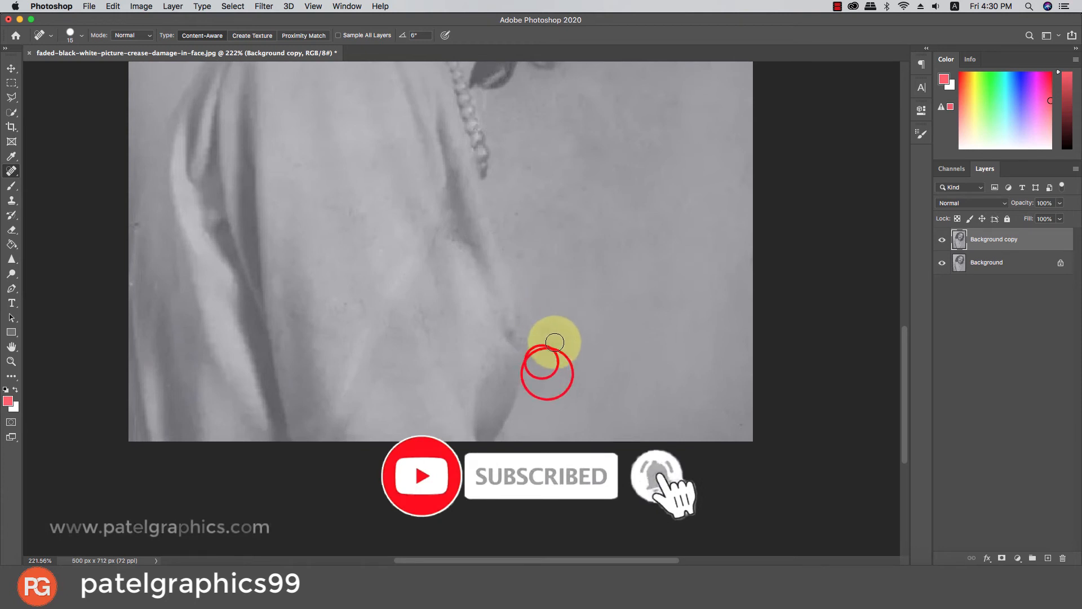
Spot-heal the speck in the middle of the sleeve and the marks along the photo's edge behind the arm
{"action": "left_click", "coordinate": [346, 211]}
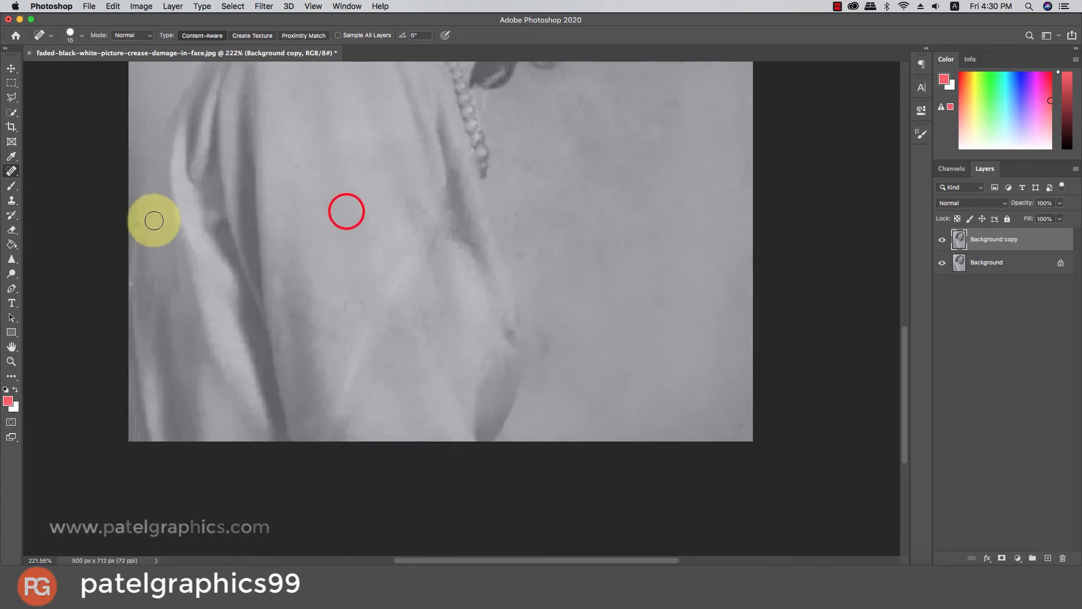
{"action": "left_click", "coordinate": [131, 223]}
{"action": "left_click", "coordinate": [129, 285]}
{"action": "left_click", "coordinate": [155, 285]}
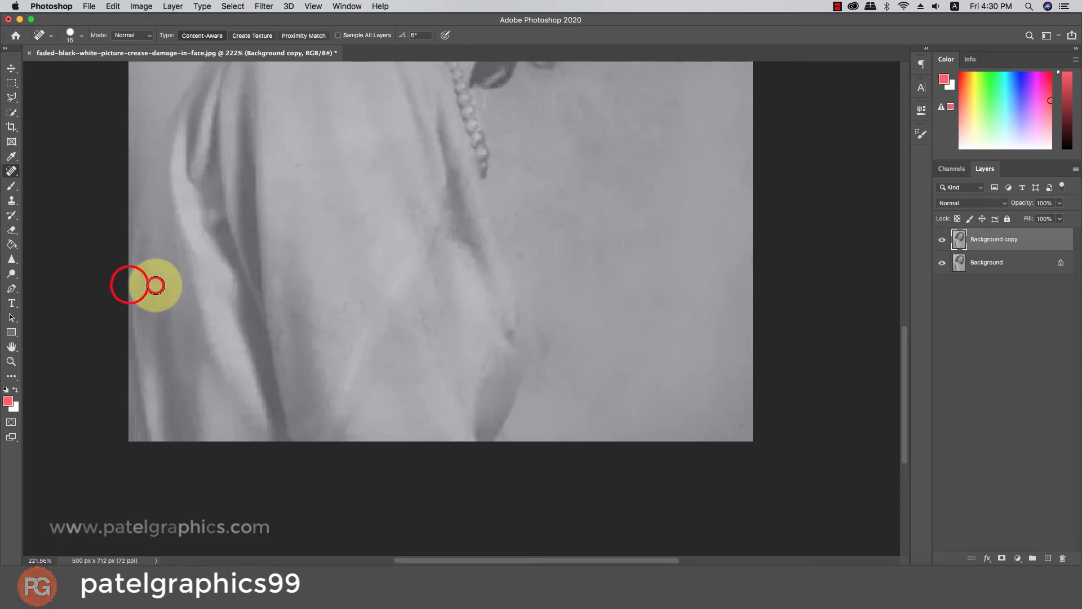
Spot-heal the marks in the garment folds at the photo's lower corner behind the arm
{"action": "left_click", "coordinate": [172, 382]}
{"action": "left_click", "coordinate": [187, 432]}
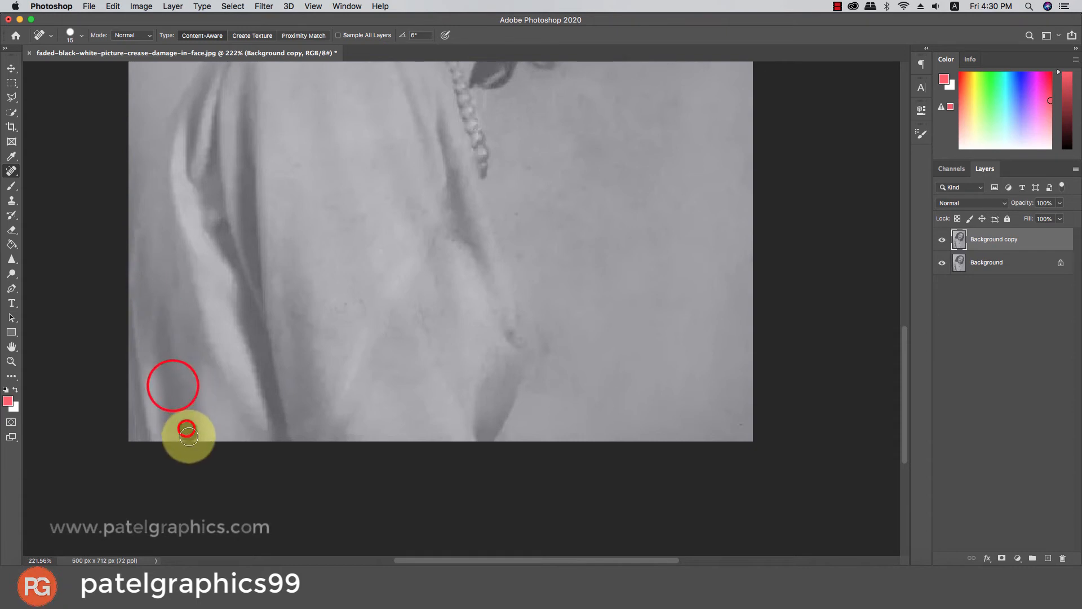
Examine the whole portrait and compare the retouched layer with the original by toggling the Background copy layer's visibility
{"action": "scroll", "coordinate": [230, 311], "scroll_direction": "down", "scroll_amount": 1}
{"action": "scroll", "coordinate": [229, 311], "scroll_direction": "down", "scroll_amount": 2}
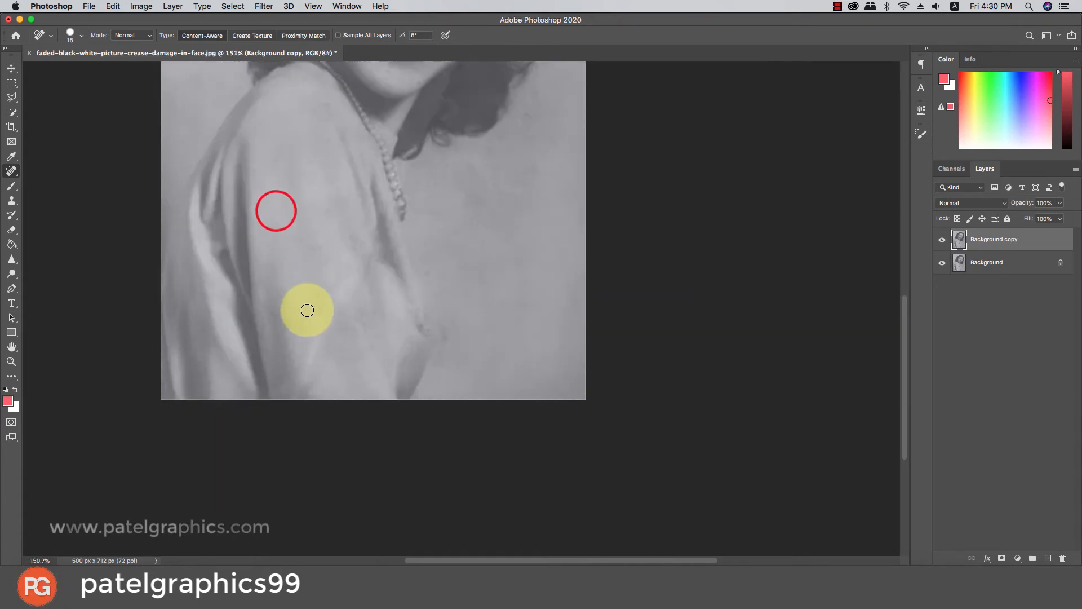
{"action": "scroll", "coordinate": [290, 280], "scroll_direction": "down", "scroll_amount": 2}
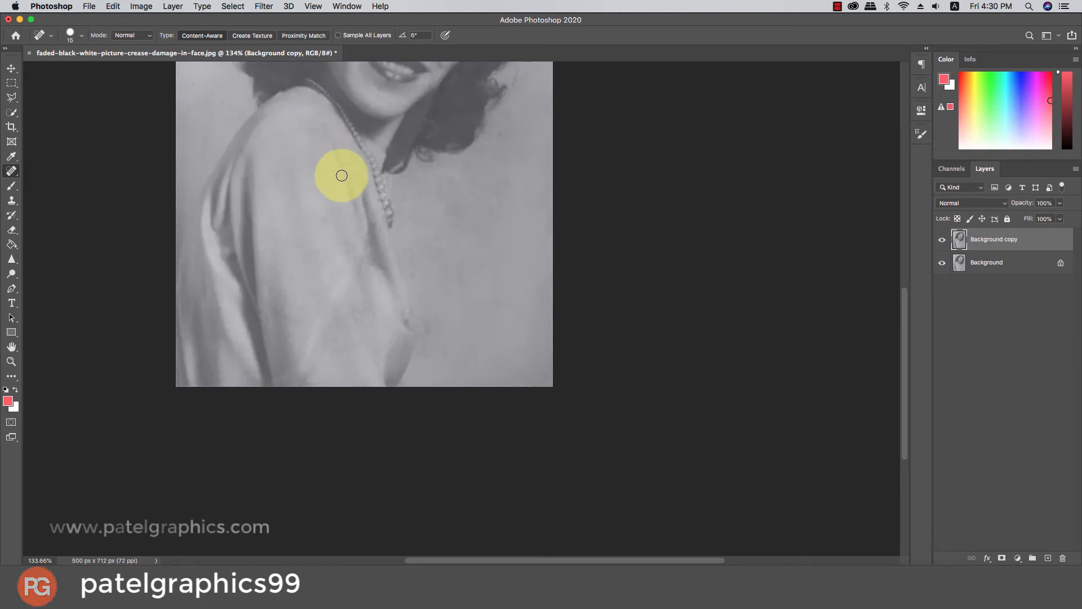
{"action": "scroll", "coordinate": [344, 180], "scroll_direction": "down", "scroll_amount": 2}
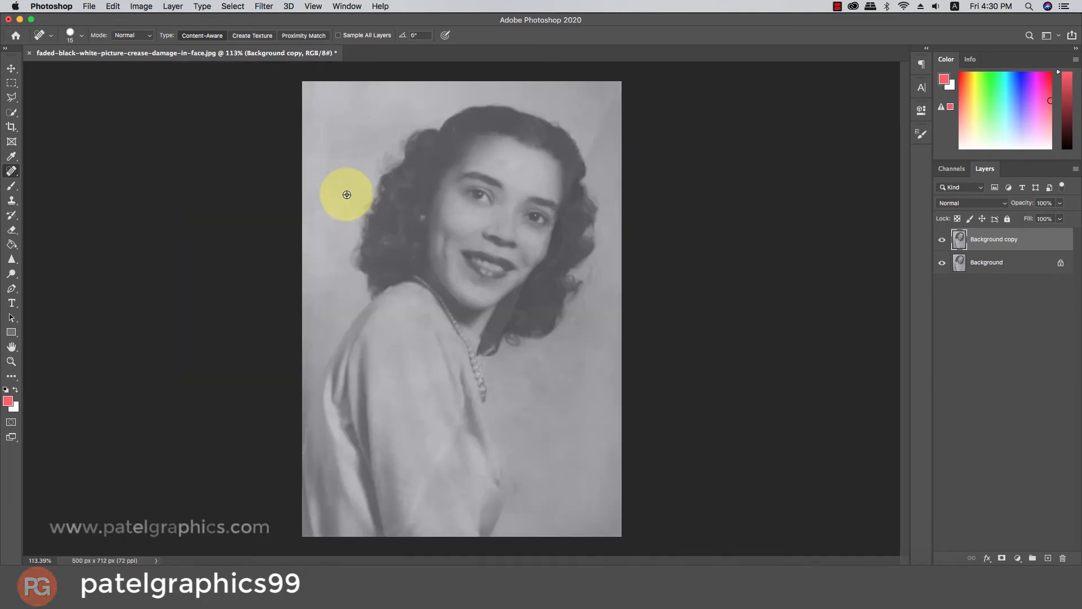
{"action": "left_click", "coordinate": [942, 241]}
{"action": "left_click", "coordinate": [942, 240]}
{"action": "left_click", "coordinate": [942, 240]}
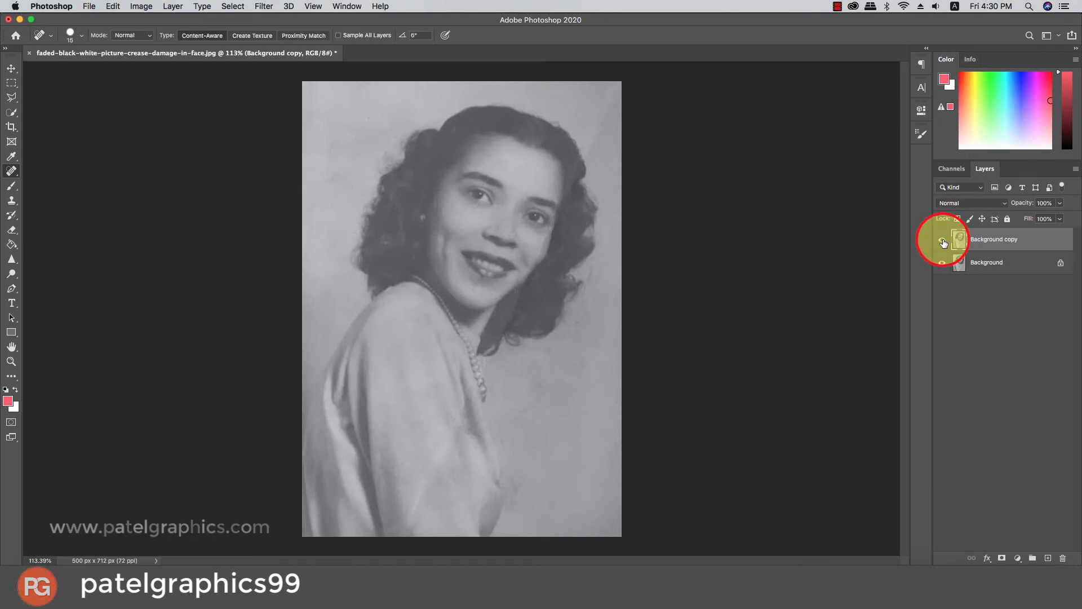
Choose the Mixer Brush for the Background copy layer and blend the blotchy skin on the cheek beside the mouth
{"action": "left_click", "coordinate": [1014, 241]}
{"action": "left_click_drag", "start_coordinate": [12, 185], "coordinate": [51, 207]}
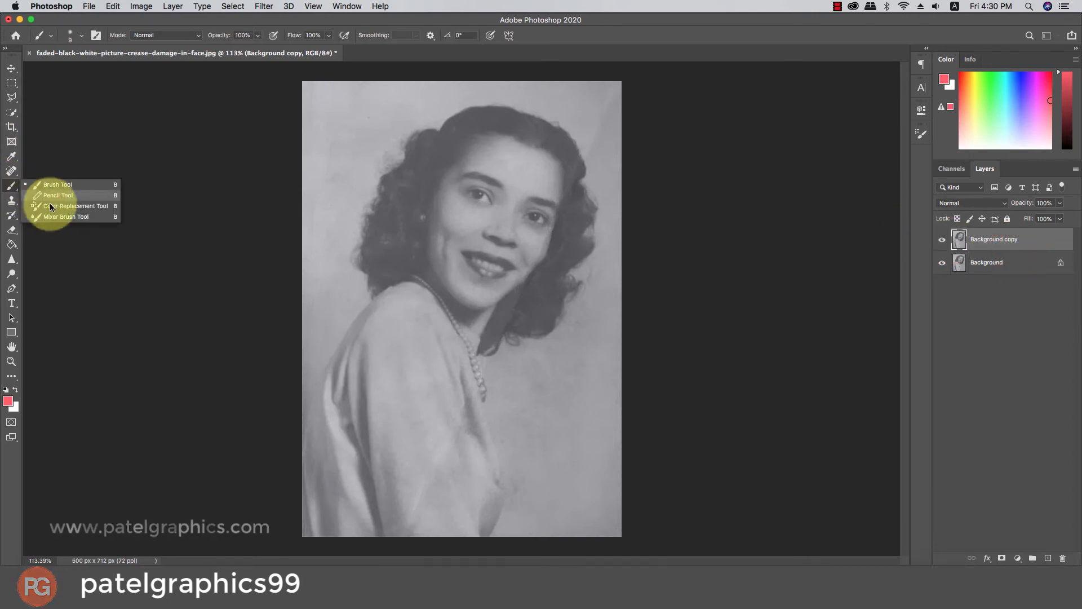
{"action": "left_click", "coordinate": [80, 219]}
{"action": "scroll", "coordinate": [525, 214], "scroll_direction": "up", "scroll_amount": 5}
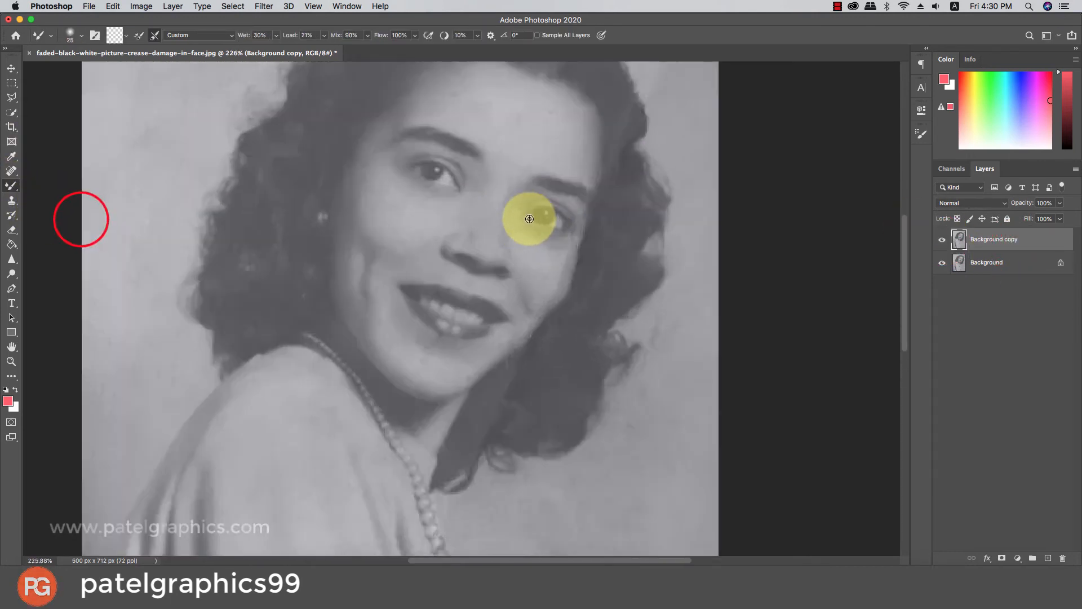
{"action": "key", "text": "bracketleft"}
{"action": "scroll", "coordinate": [535, 316], "scroll_direction": "up", "scroll_amount": 2}
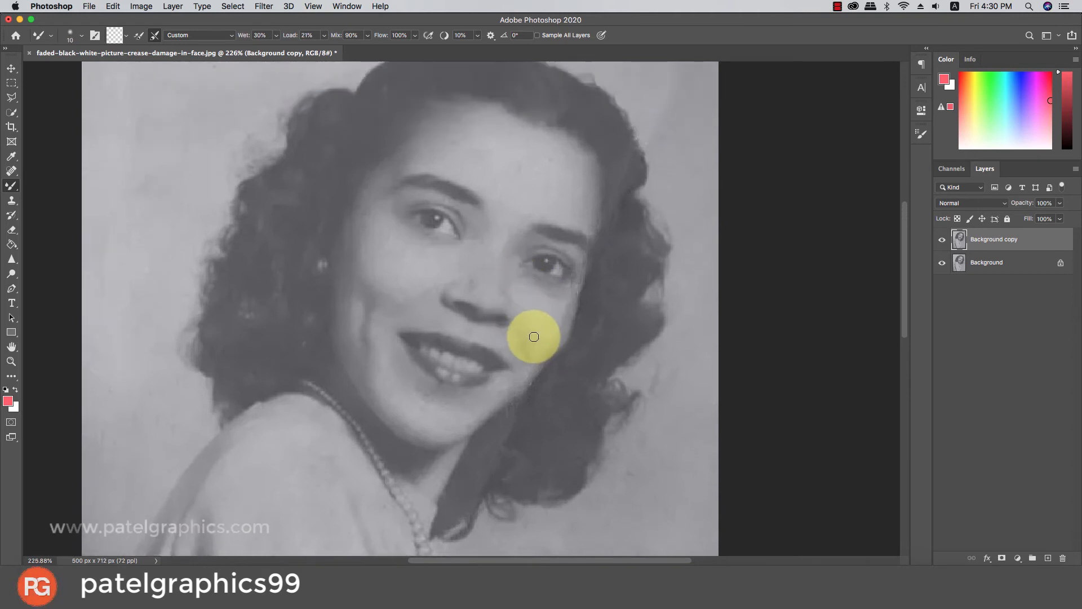
{"action": "left_click_drag", "start_coordinate": [523, 323], "coordinate": [533, 362]}
{"action": "left_click", "coordinate": [537, 363]}
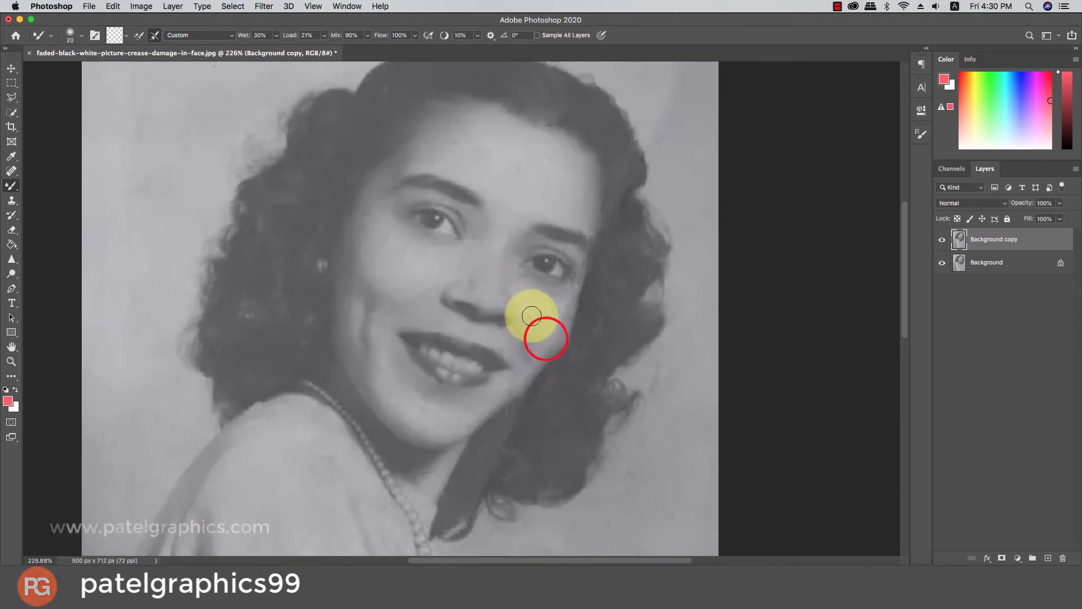
Blend the outer cheek edge up to the corner of the eye and the hair beside the temple
{"action": "mouse_move", "coordinate": [557, 335]}
{"action": "left_mouse_down"}
{"action": "mouse_move", "coordinate": [567, 300]}
{"action": "mouse_move", "coordinate": [546, 356]}
{"action": "left_mouse_up"}
{"action": "left_click", "coordinate": [544, 353]}
{"action": "key", "text": "bracketleft"}
{"action": "key", "text": "bracketleft"}
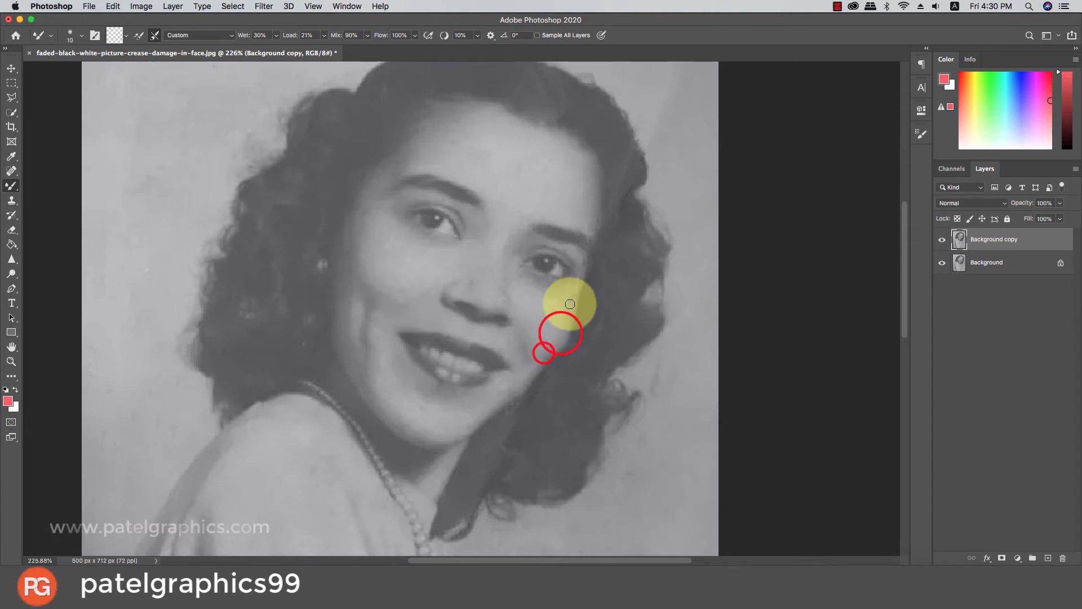
{"action": "left_click", "coordinate": [572, 292]}
{"action": "key", "text": "bracketright"}
{"action": "left_click_drag", "start_coordinate": [572, 292], "coordinate": [583, 260]}
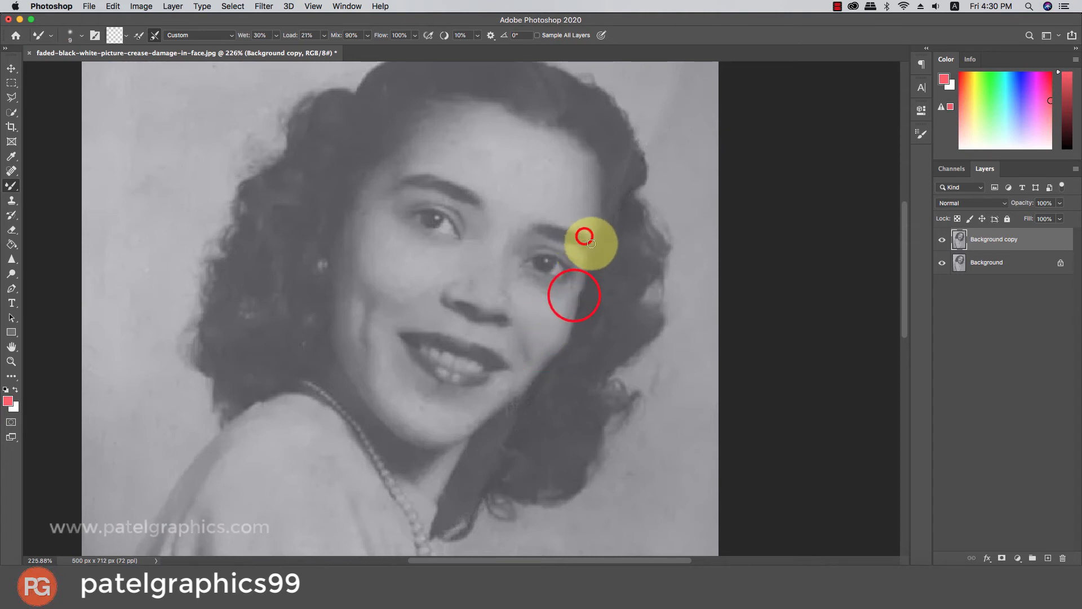
{"action": "key", "text": "bracketright"}
{"action": "key", "text": "bracketright"}
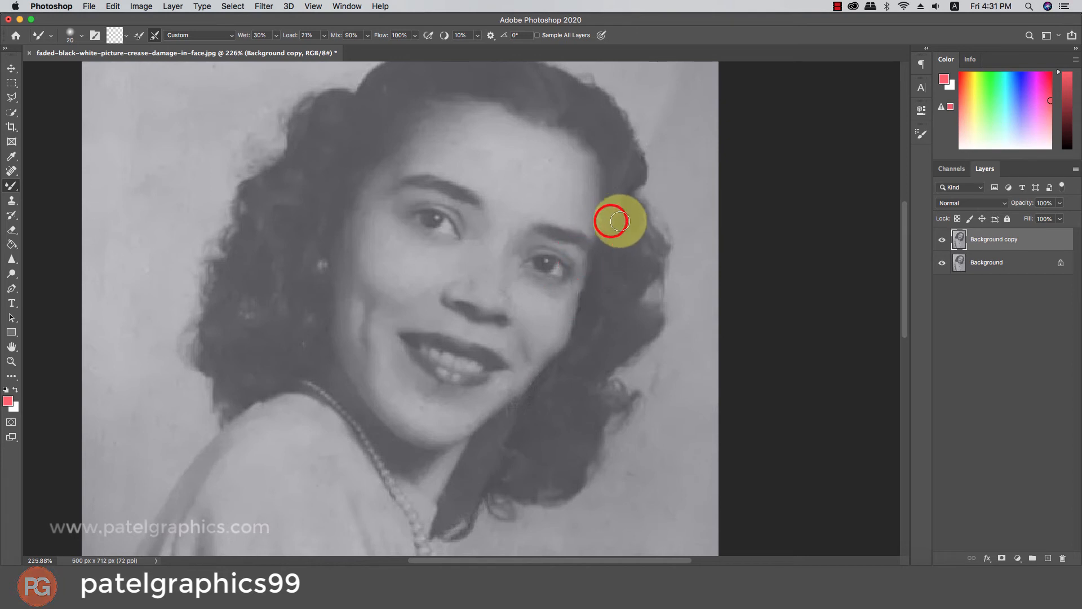
Reduce the Mixer Brush to a small tip and smooth the cheek crease beside the corner of the mouth
{"action": "key", "text": "bracketleft"}
{"action": "key", "text": "bracketleft"}
{"action": "key", "text": "bracketleft"}
{"action": "key", "text": "bracketleft"}
{"action": "key", "text": "bracketleft"}
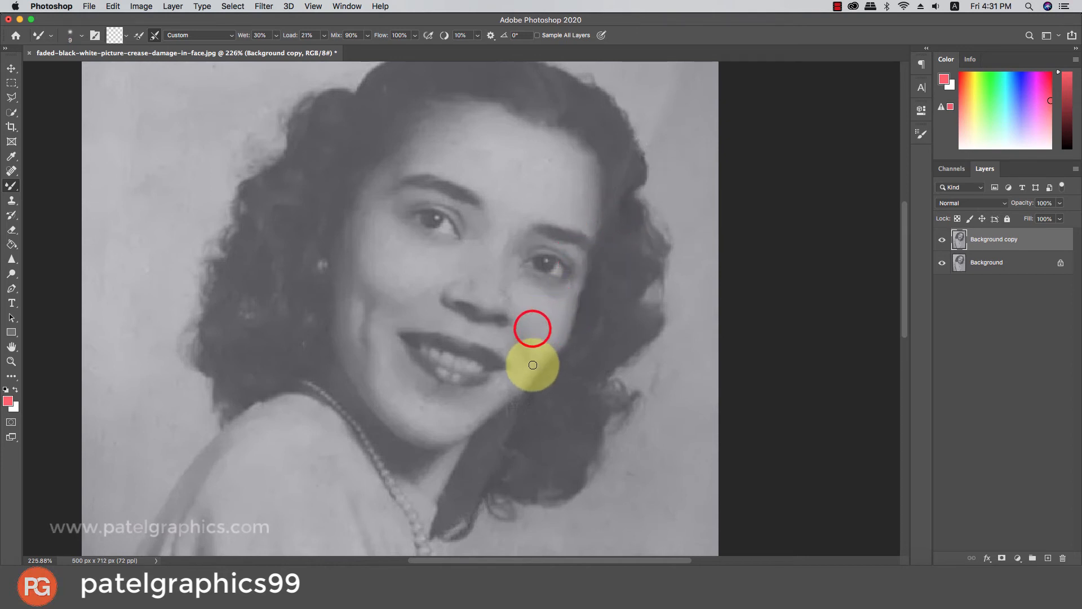
{"action": "left_click", "coordinate": [533, 362]}
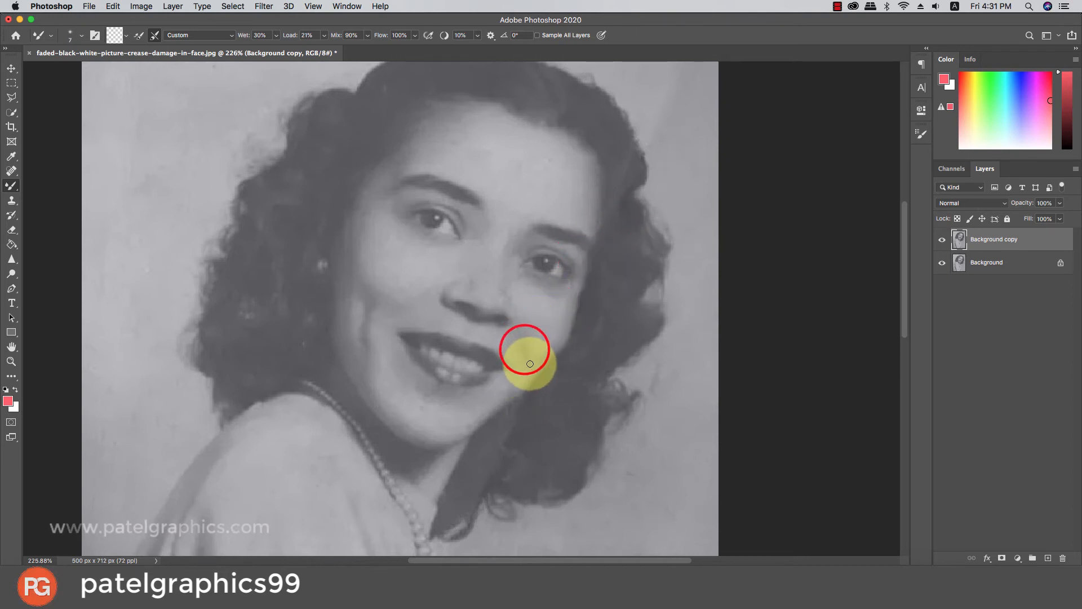
Blend the tones along the jaw edge and in the dark hair beside the neck
{"action": "mouse_move", "coordinate": [523, 387]}
{"action": "left_mouse_down"}
{"action": "mouse_move", "coordinate": [513, 413]}
{"action": "mouse_move", "coordinate": [525, 400]}
{"action": "mouse_move", "coordinate": [518, 426]}
{"action": "mouse_move", "coordinate": [507, 448]}
{"action": "mouse_move", "coordinate": [494, 441]}
{"action": "mouse_move", "coordinate": [526, 417]}
{"action": "mouse_move", "coordinate": [505, 459]}
{"action": "left_mouse_up"}
{"action": "key", "text": "bracketright"}
{"action": "key", "text": "bracketleft"}
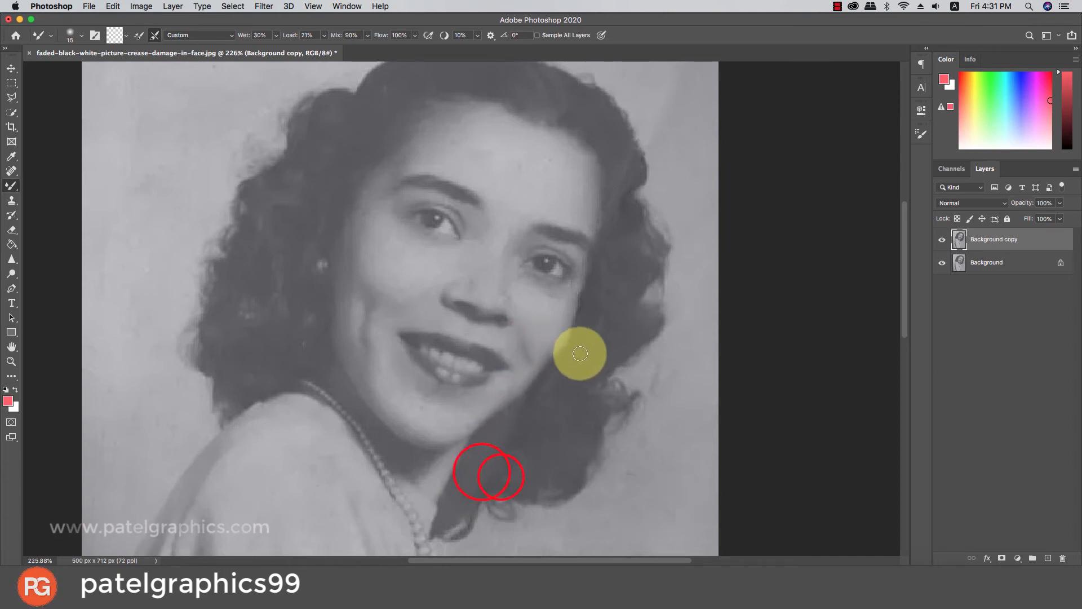
Smooth the garment's neckline and the start of the front fold beside the lower end of the pearl necklace
{"action": "key", "text": "bracketleft"}
{"action": "key", "text": "bracketleft"}
{"action": "key", "text": "bracketleft"}
{"action": "scroll", "coordinate": [529, 379], "scroll_direction": "down", "scroll_amount": 5}
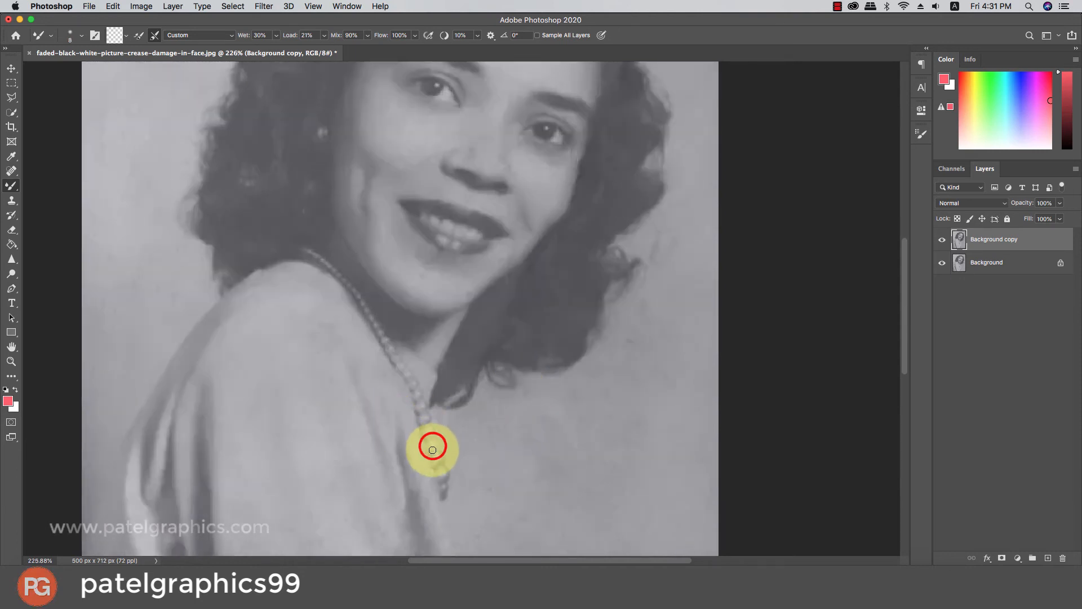
{"action": "scroll", "coordinate": [420, 445], "scroll_direction": "down", "scroll_amount": 3}
{"action": "key", "text": "bracketright"}
{"action": "key", "text": "bracketright"}
{"action": "key", "text": "bracketright"}
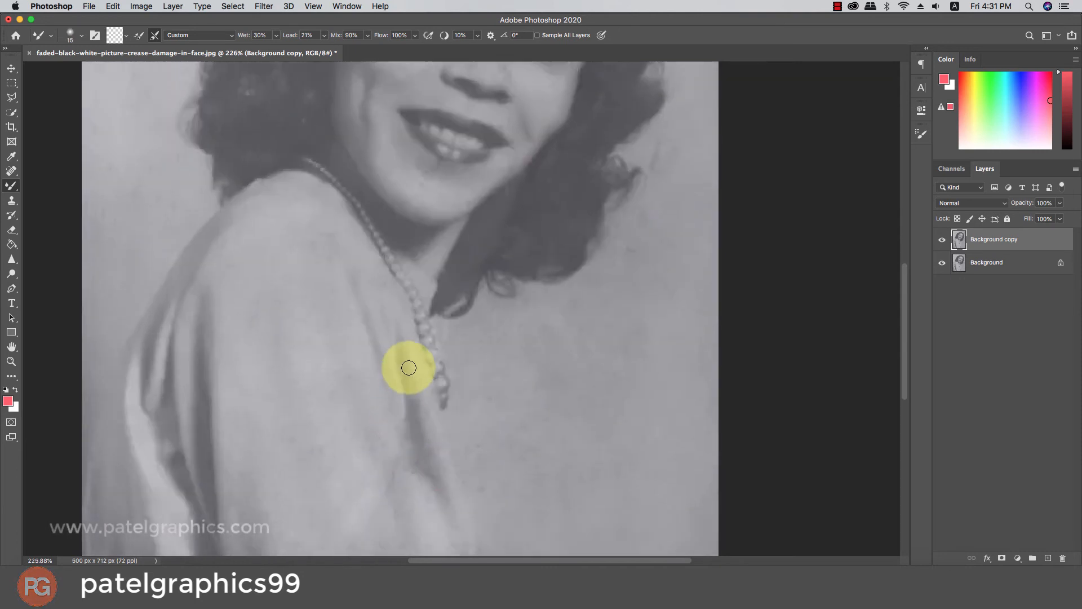
{"action": "left_click", "coordinate": [410, 368]}
{"action": "left_click", "coordinate": [413, 377]}
{"action": "key", "text": "bracketleft"}
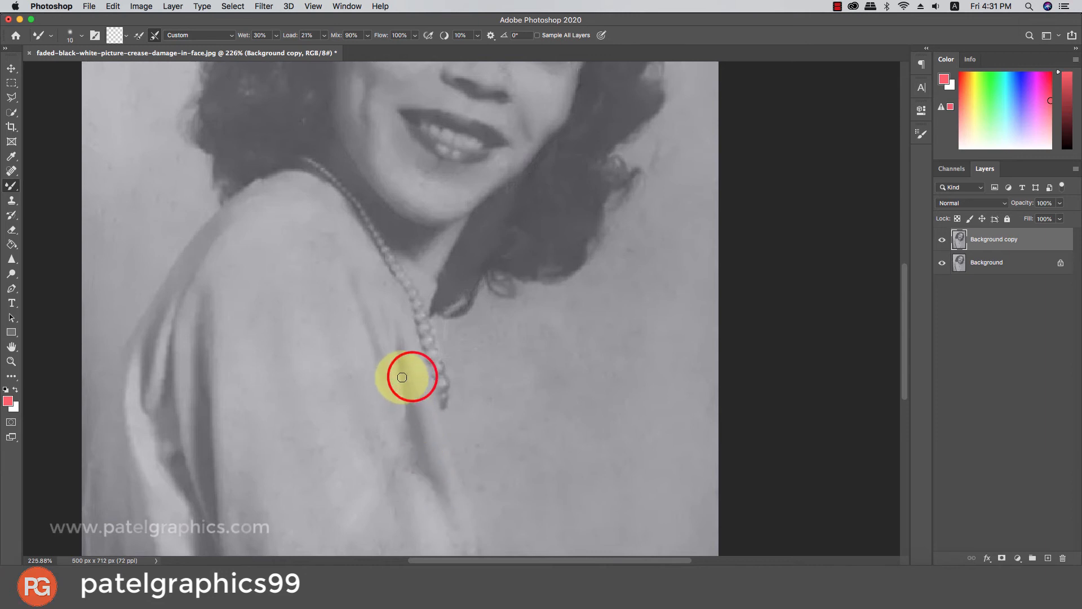
{"action": "left_click", "coordinate": [400, 356]}
Enlarge the Mixer Brush to 20 and blend along the dark front fold of the sleeve below the necklace
{"action": "key", "text": "bracketright"}
{"action": "key", "text": "bracketright"}
{"action": "key", "text": "bracketright"}
{"action": "key", "text": "bracketright"}
{"action": "left_click", "coordinate": [407, 412]}
{"action": "left_click", "coordinate": [410, 442]}
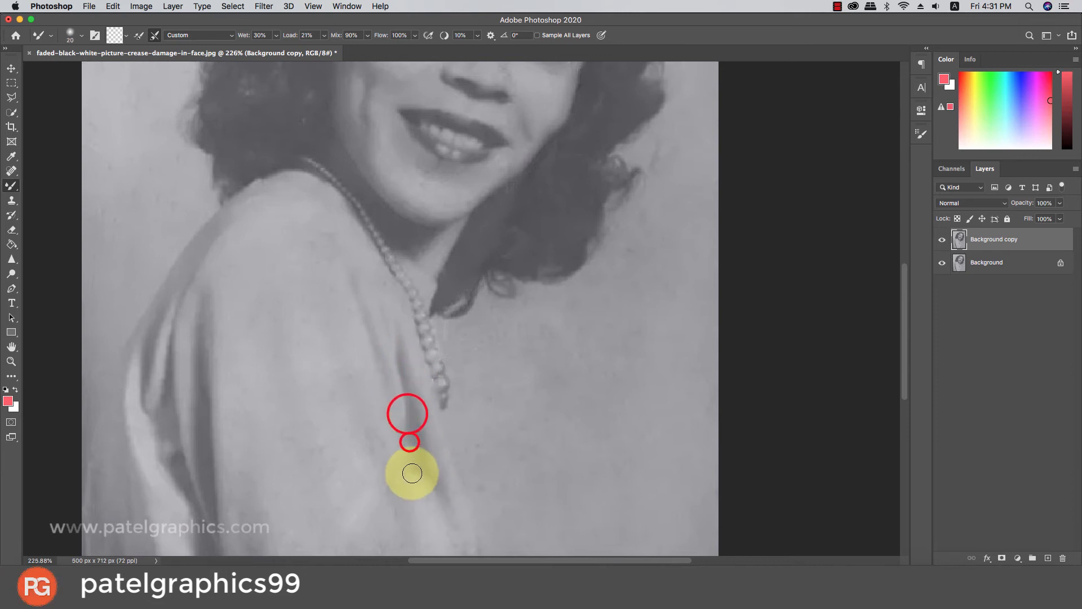
{"action": "left_click", "coordinate": [424, 486]}
Set the Mixer Brush to 25 and smooth the sleeve fabric next to the front fold above the elbow
{"action": "scroll", "coordinate": [439, 440], "scroll_direction": "down", "scroll_amount": 2}
{"action": "key", "text": "bracketleft"}
{"action": "key", "text": "bracketleft"}
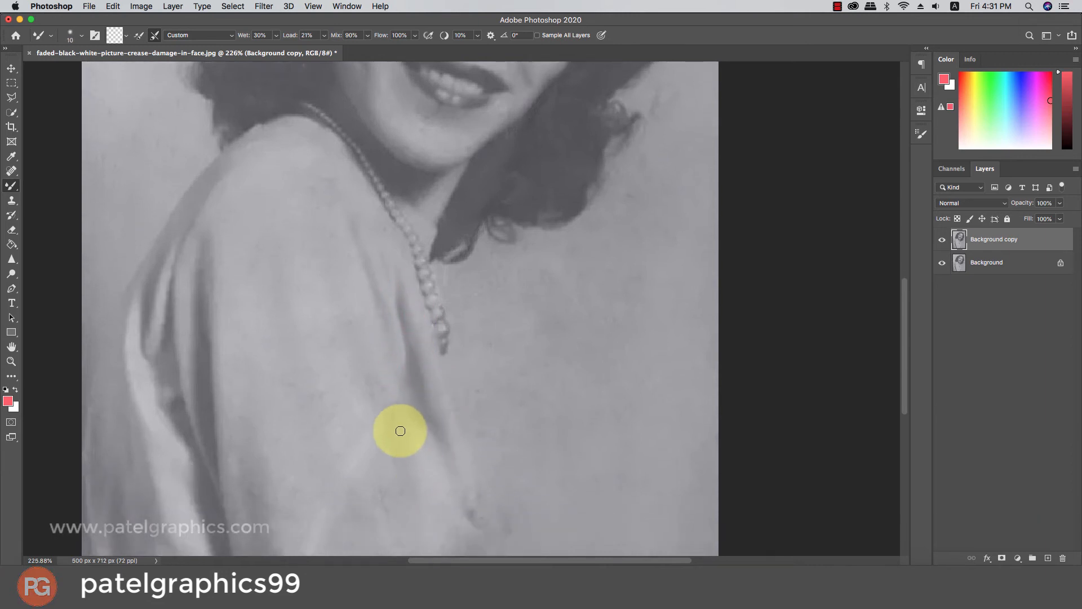
{"action": "scroll", "coordinate": [388, 436], "scroll_direction": "down", "scroll_amount": 2}
{"action": "key", "text": "bracketright"}
{"action": "key", "text": "bracketright"}
{"action": "key", "text": "bracketright"}
{"action": "left_click", "coordinate": [382, 341]}
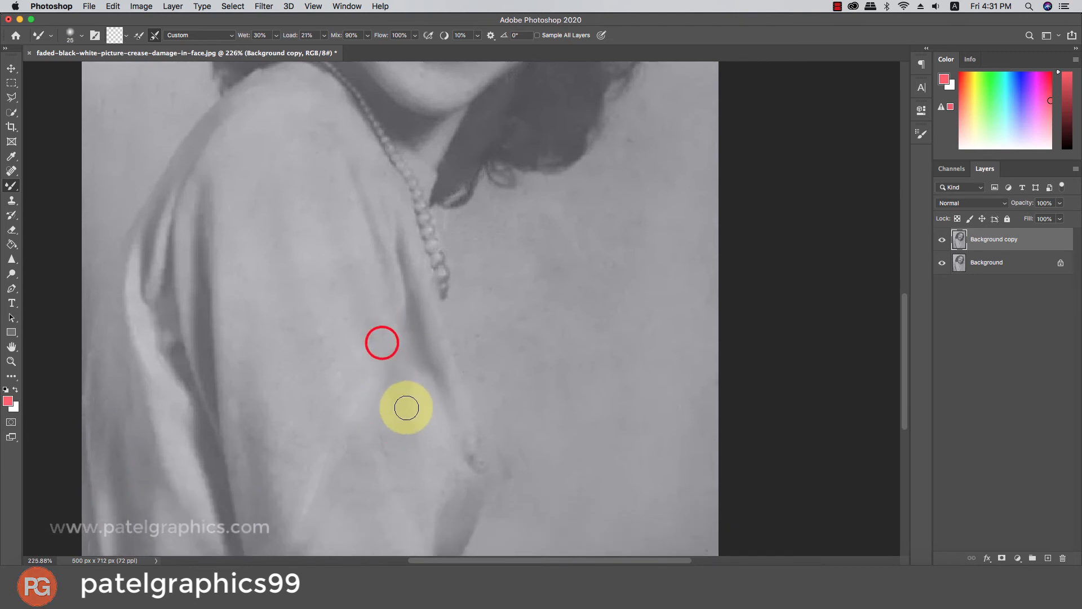
{"action": "left_click", "coordinate": [392, 383]}
Blend the lower sleeve fabric and the elbow edge, varying the Mixer Brush between 15 and 25
{"action": "scroll", "coordinate": [403, 434], "scroll_direction": "down", "scroll_amount": 3}
{"action": "key", "text": "bracketleft"}
{"action": "key", "text": "bracketleft"}
{"action": "left_click", "coordinate": [380, 344]}
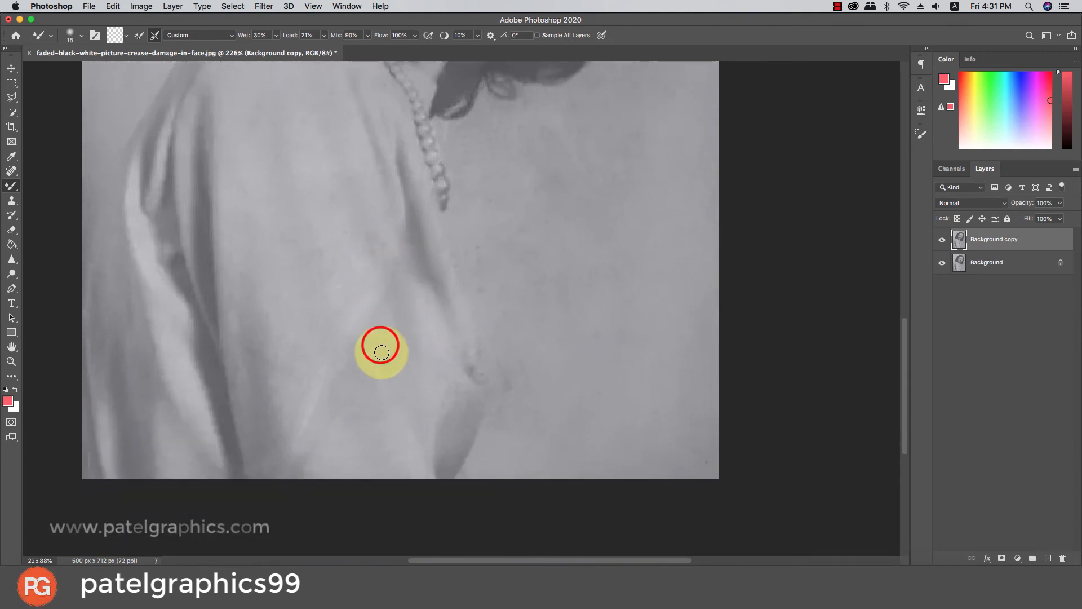
{"action": "left_click", "coordinate": [381, 352]}
{"action": "key", "text": "bracketright"}
{"action": "key", "text": "bracketright"}
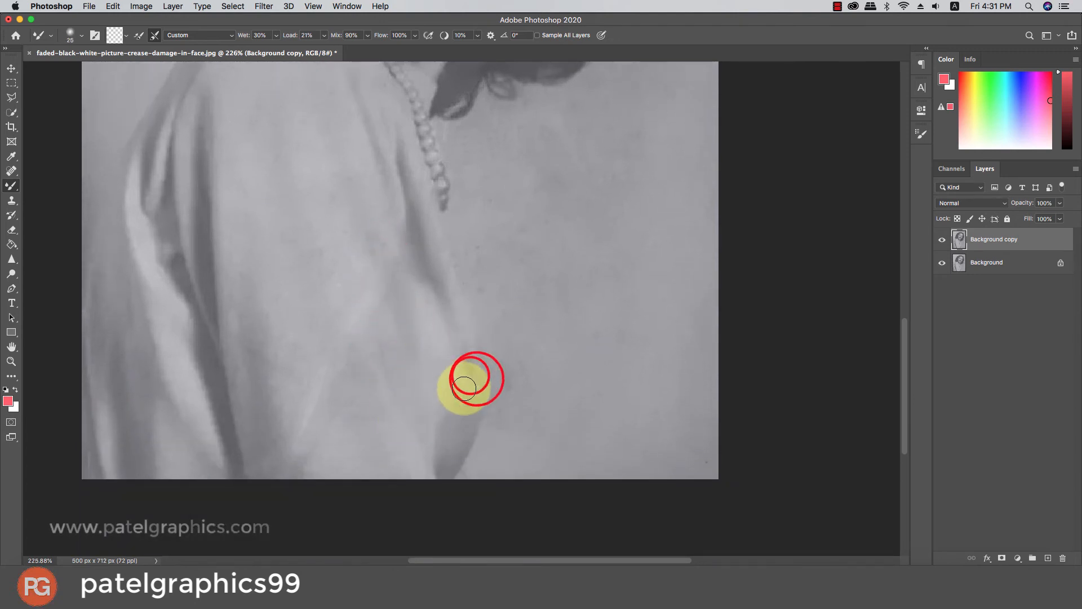
{"action": "left_click", "coordinate": [462, 387]}
{"action": "left_click", "coordinate": [351, 368]}
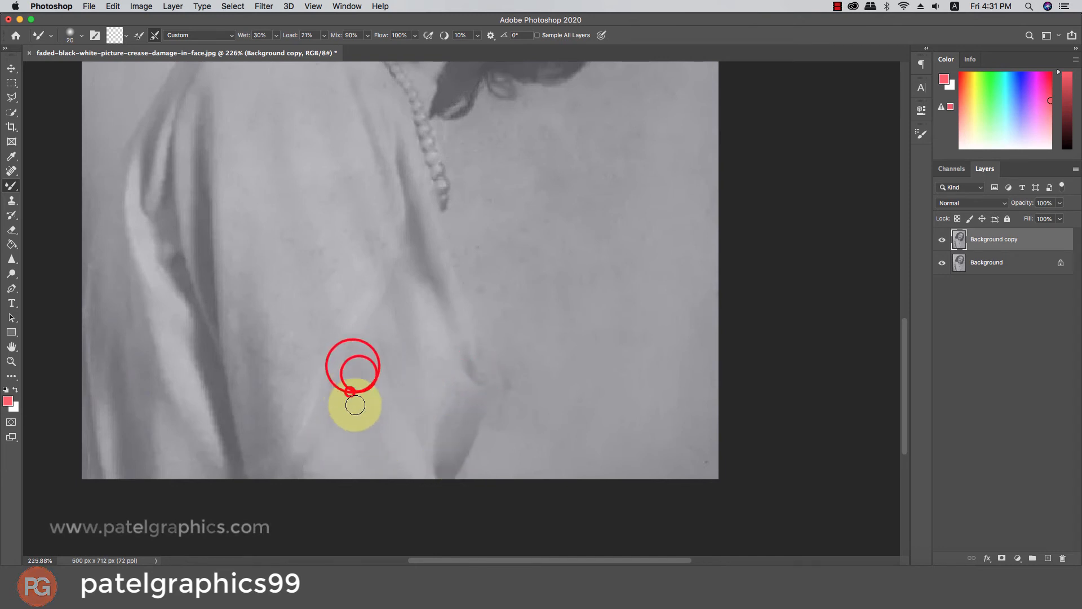
{"action": "left_click", "coordinate": [348, 390]}
Smooth the mottled fabric in the middle of the sleeve up to the front fold with the Mixer Brush at 25
{"action": "scroll", "coordinate": [338, 387], "scroll_direction": "up", "scroll_amount": 3}
{"action": "key", "text": "bracketleft"}
{"action": "left_click", "coordinate": [327, 285]}
{"action": "key", "text": "bracketright"}
{"action": "key", "text": "bracketright"}
{"action": "left_click", "coordinate": [355, 356]}
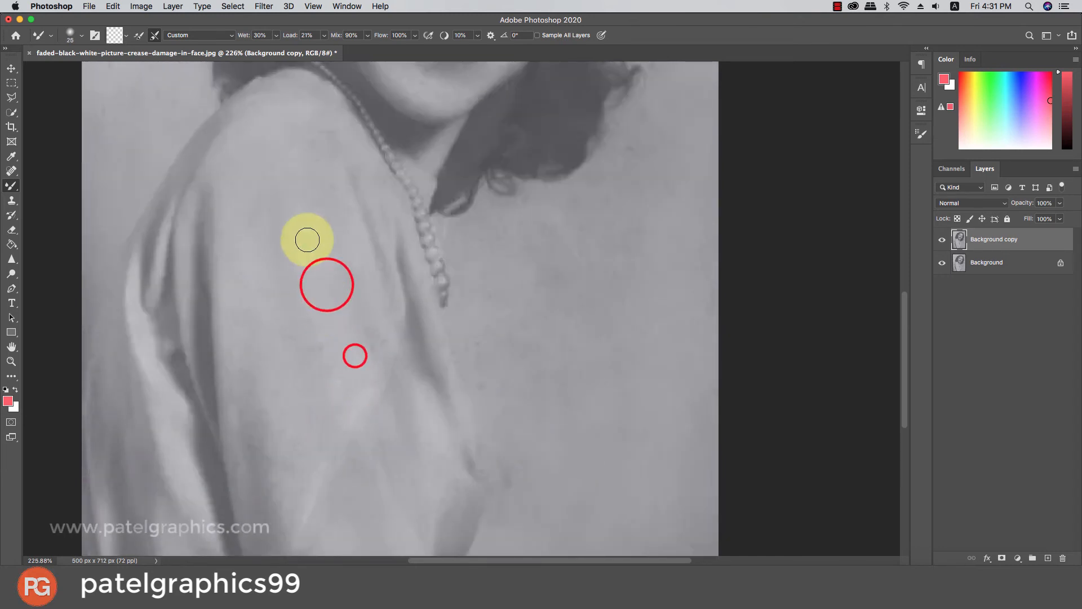
{"action": "left_click", "coordinate": [314, 294]}
{"action": "left_click", "coordinate": [367, 321]}
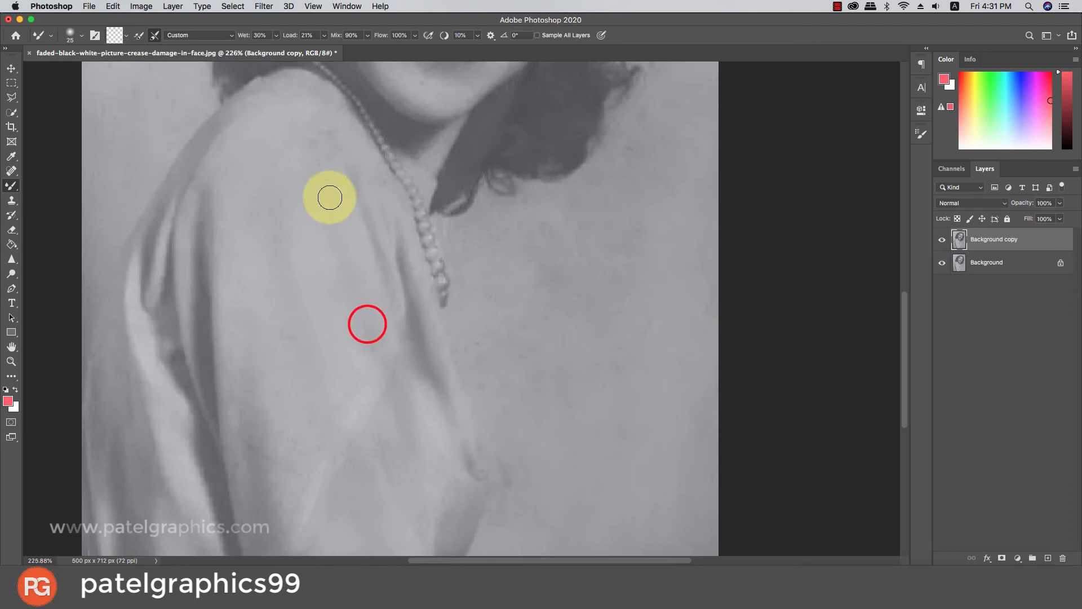
{"action": "left_click", "coordinate": [388, 294]}
Enlarge the Mixer Brush to 35 and blend the fabric from the shoulder down the back half of the sleeve
{"action": "key", "text": "bracketright"}
{"action": "key", "text": "bracketright"}
{"action": "left_click", "coordinate": [336, 148]}
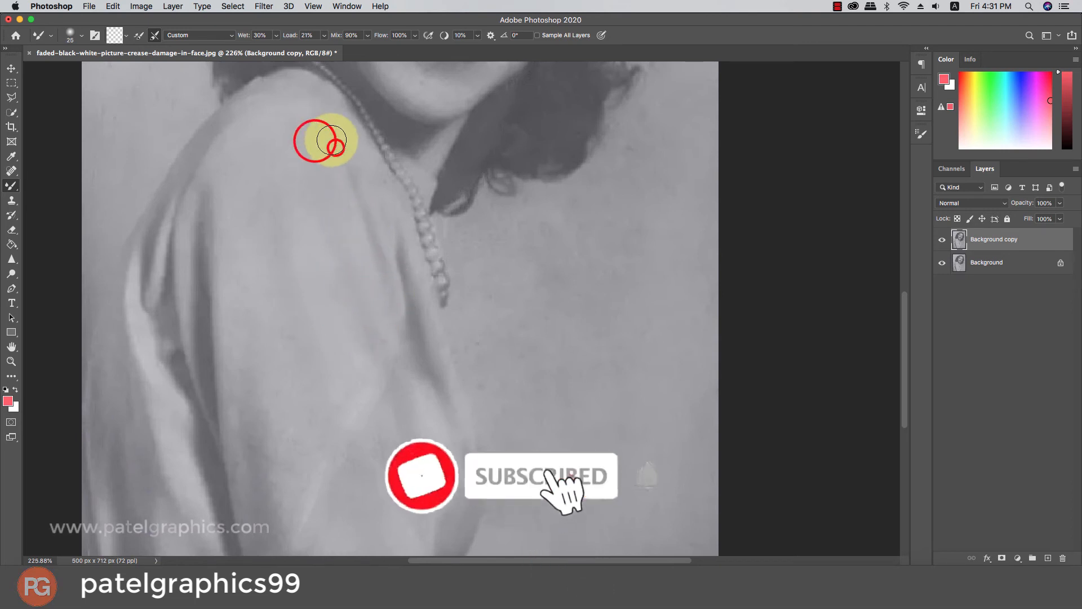
{"action": "left_click", "coordinate": [278, 231]}
{"action": "left_click", "coordinate": [277, 387]}
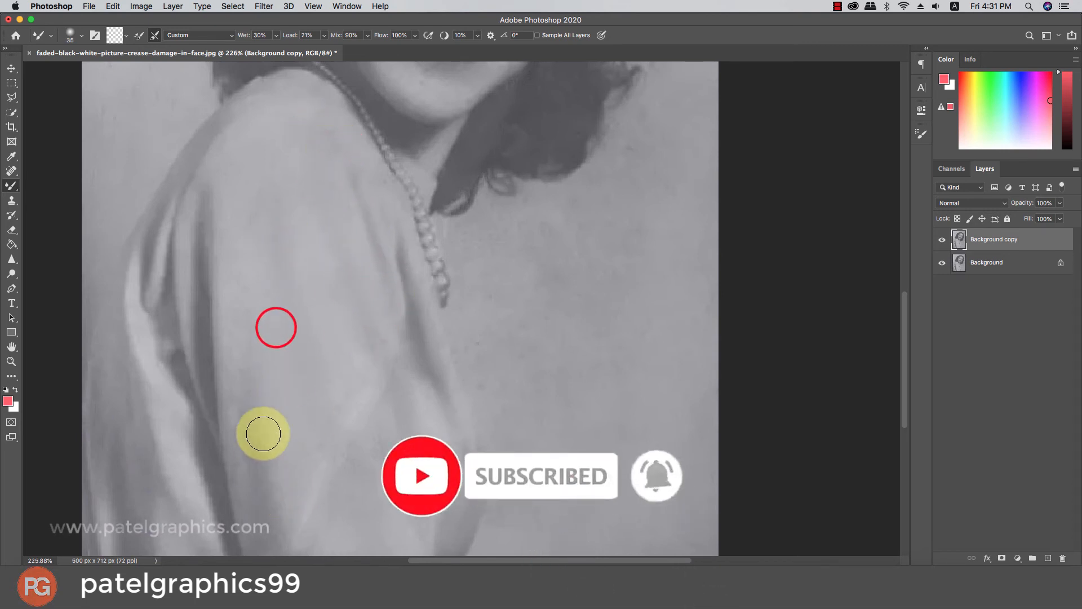
{"action": "left_click", "coordinate": [250, 433]}
Blend the lower sleeve, the elbow and the backdrop below the necklace with the Mixer Brush at 25
{"action": "scroll", "coordinate": [259, 441], "scroll_direction": "down", "scroll_amount": 2}
{"action": "key", "text": "bracketleft"}
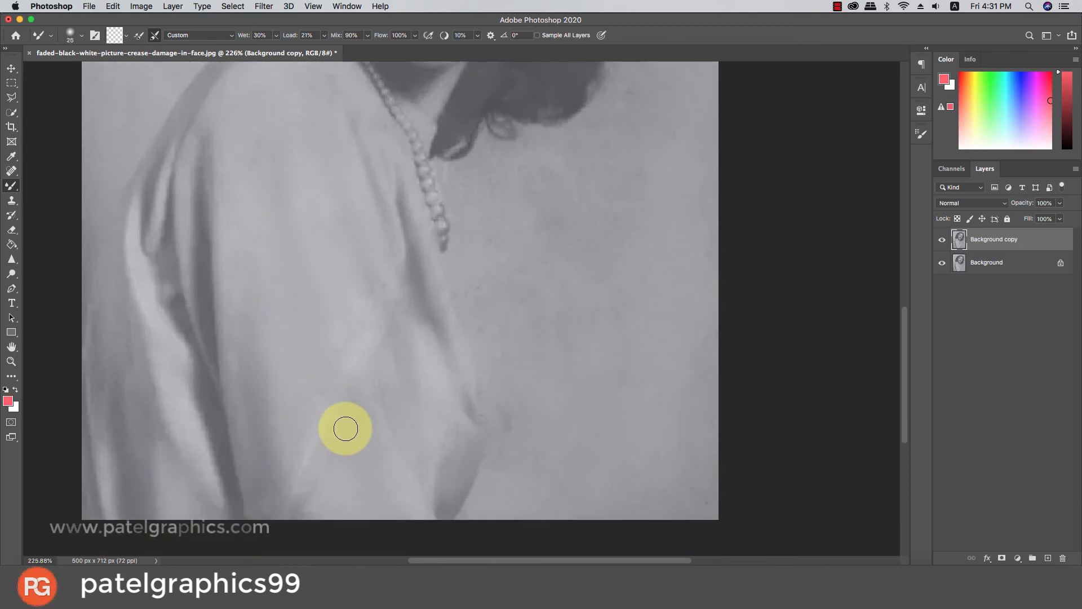
{"action": "left_click", "coordinate": [356, 414]}
{"action": "left_click", "coordinate": [469, 415]}
{"action": "left_click", "coordinate": [485, 304]}
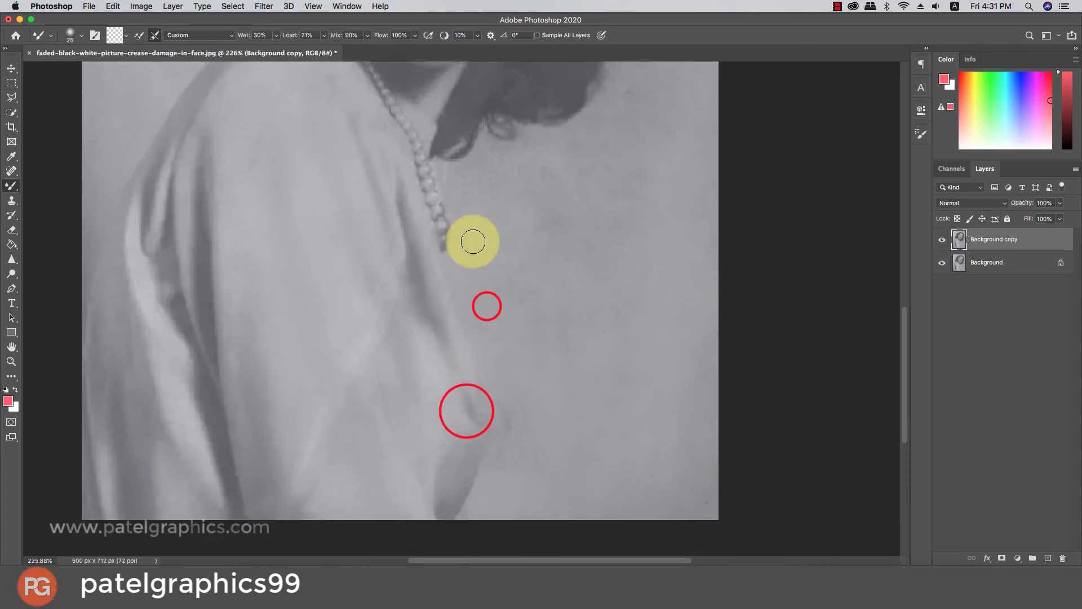
{"action": "left_click", "coordinate": [485, 200]}
Smooth the skin on the side, tip and bridge of the nose with the Mixer Brush at 25
{"action": "scroll", "coordinate": [499, 220], "scroll_direction": "down", "scroll_amount": 8}
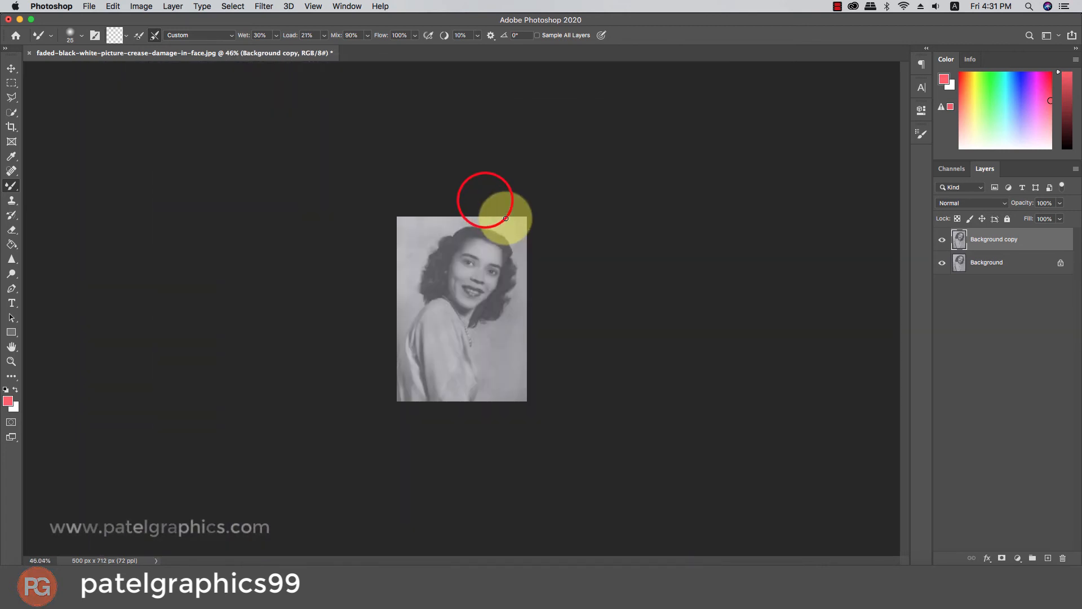
{"action": "scroll", "coordinate": [498, 312], "scroll_direction": "up", "scroll_amount": 4}
{"action": "scroll", "coordinate": [474, 202], "scroll_direction": "up", "scroll_amount": 4}
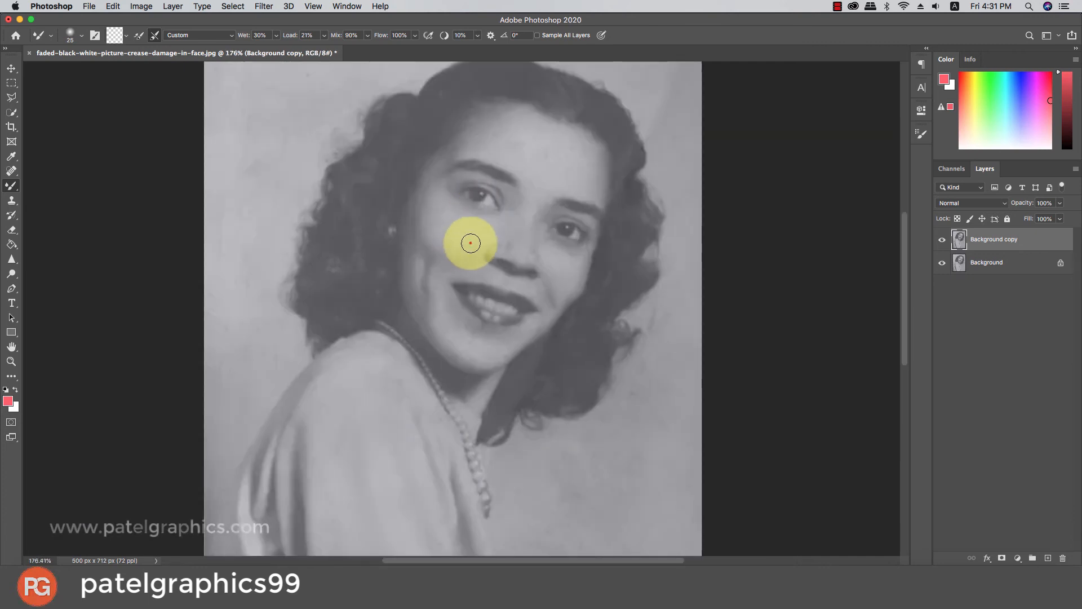
{"action": "left_click", "coordinate": [493, 239]}
{"action": "left_click", "coordinate": [519, 244]}
{"action": "left_click", "coordinate": [527, 213]}
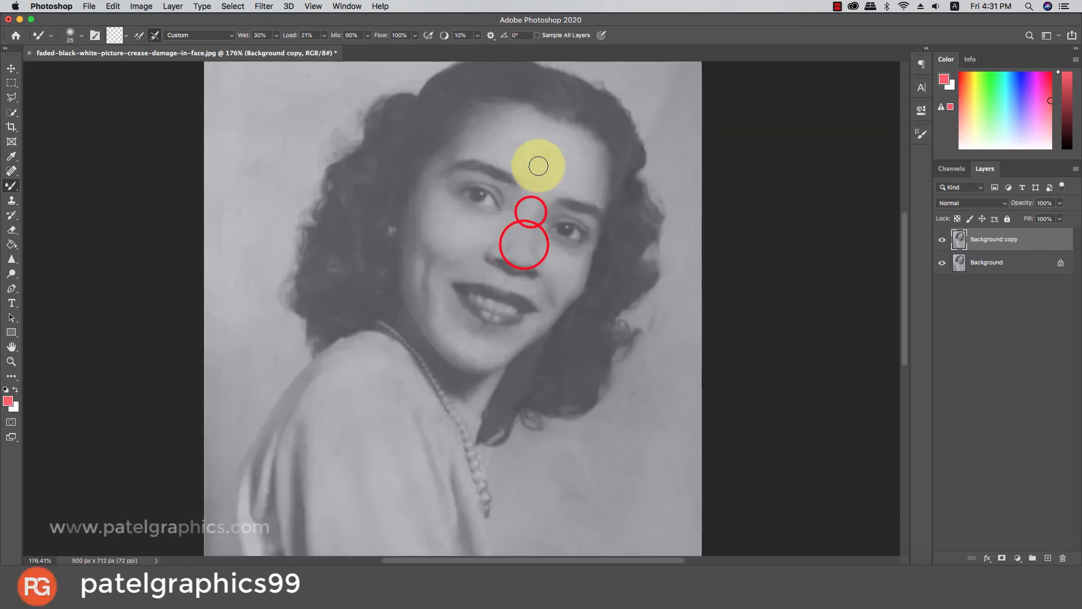
Smooth the skin of the forehead, the cheek below the eye and the chin up to the jaw
{"action": "left_click", "coordinate": [542, 156]}
{"action": "mouse_move", "coordinate": [534, 150]}
{"action": "left_mouse_down"}
{"action": "mouse_move", "coordinate": [565, 150]}
{"action": "mouse_move", "coordinate": [568, 173]}
{"action": "mouse_move", "coordinate": [589, 147]}
{"action": "left_mouse_up"}
{"action": "mouse_move", "coordinate": [452, 239]}
{"action": "left_mouse_down"}
{"action": "mouse_move", "coordinate": [449, 251]}
{"action": "mouse_move", "coordinate": [426, 226]}
{"action": "mouse_move", "coordinate": [472, 232]}
{"action": "mouse_move", "coordinate": [474, 244]}
{"action": "left_mouse_up"}
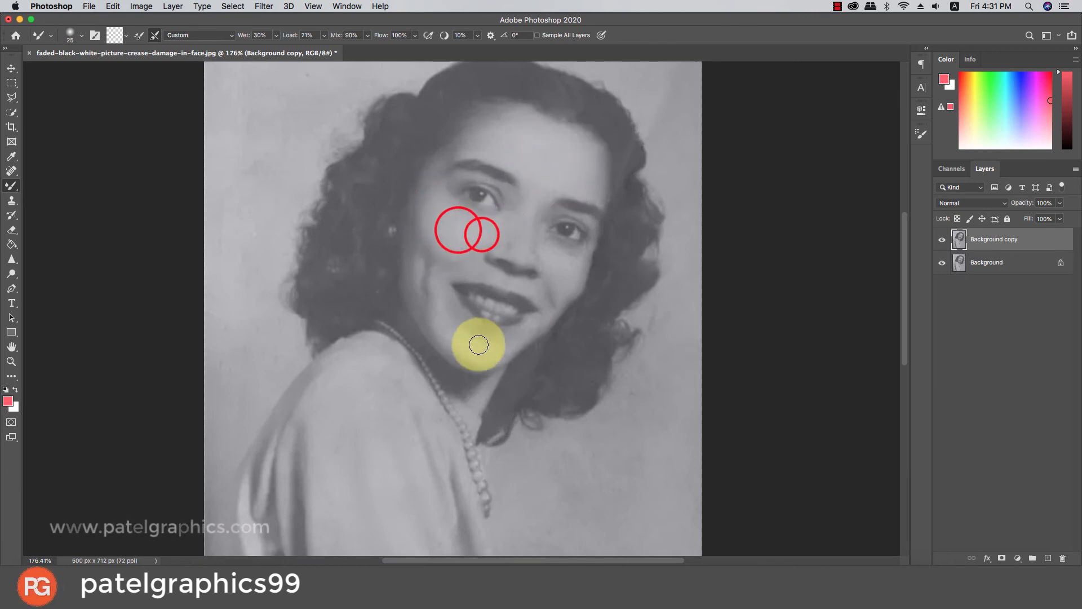
{"action": "mouse_move", "coordinate": [474, 337]}
{"action": "left_mouse_down"}
{"action": "mouse_move", "coordinate": [458, 357]}
{"action": "mouse_move", "coordinate": [442, 335]}
{"action": "mouse_move", "coordinate": [501, 360]}
{"action": "mouse_move", "coordinate": [549, 321]}
{"action": "left_mouse_up"}
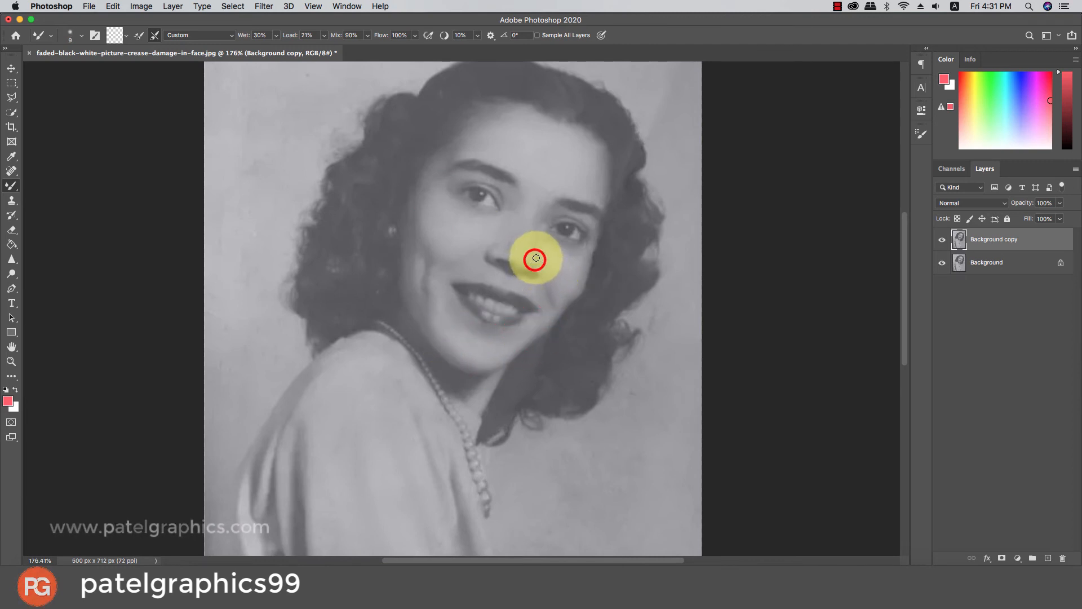
Smooth the skin beside the nostril and above the corner of the mouth with the Mixer Brush at 9
{"action": "mouse_move", "coordinate": [538, 255]}
{"action": "left_mouse_down"}
{"action": "mouse_move", "coordinate": [531, 228]}
{"action": "mouse_move", "coordinate": [528, 250]}
{"action": "mouse_move", "coordinate": [504, 249]}
{"action": "mouse_move", "coordinate": [524, 241]}
{"action": "mouse_move", "coordinate": [538, 268]}
{"action": "left_mouse_up"}
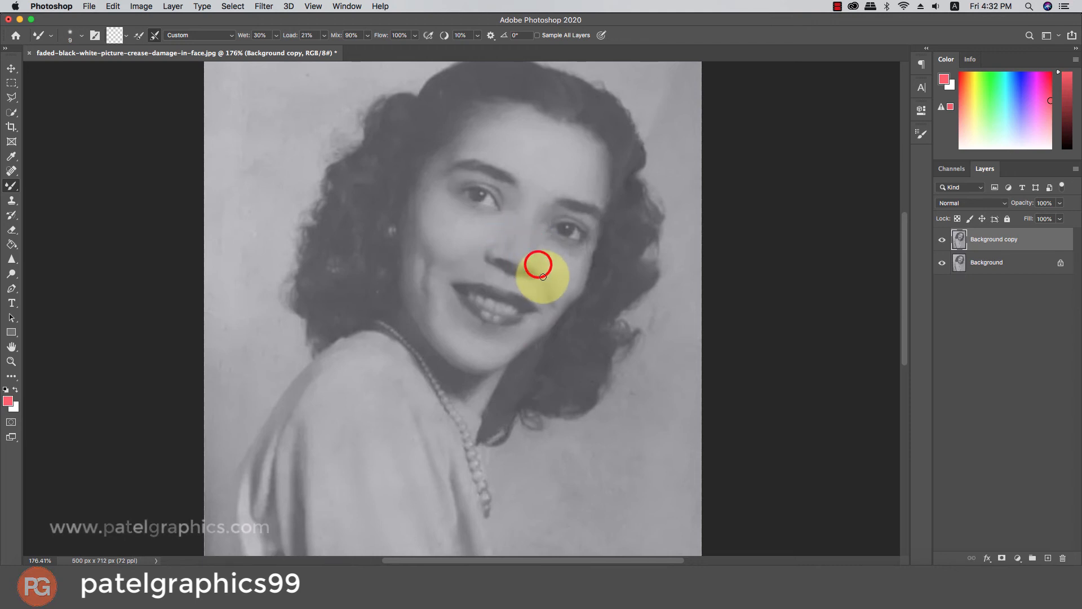
{"action": "left_click_drag", "start_coordinate": [542, 280], "coordinate": [551, 279]}
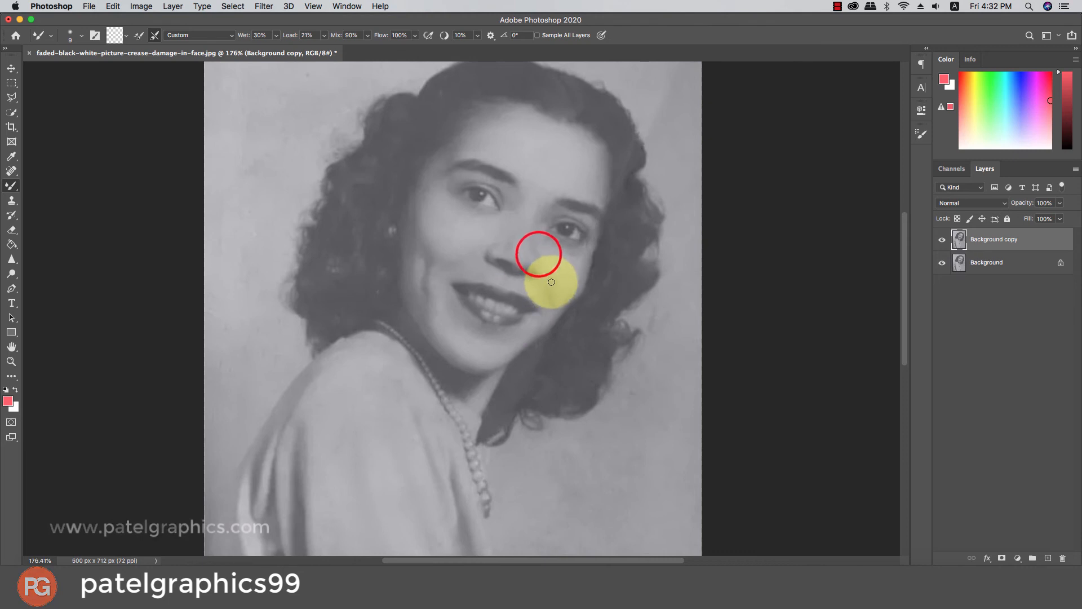
Compare the retouched portrait with the original by hiding and showing the Background copy layer several times
{"action": "left_click", "coordinate": [938, 241]}
{"action": "left_click", "coordinate": [938, 241]}
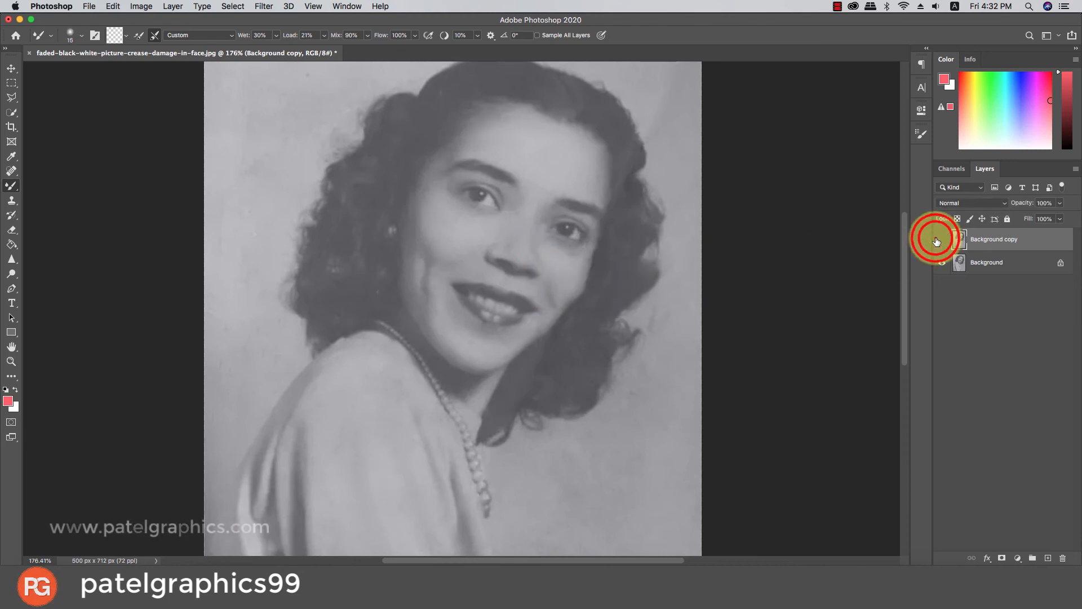
{"action": "left_click", "coordinate": [938, 241]}
{"action": "left_click", "coordinate": [938, 240]}
{"action": "left_click", "coordinate": [938, 240]}
{"action": "left_click", "coordinate": [938, 240]}
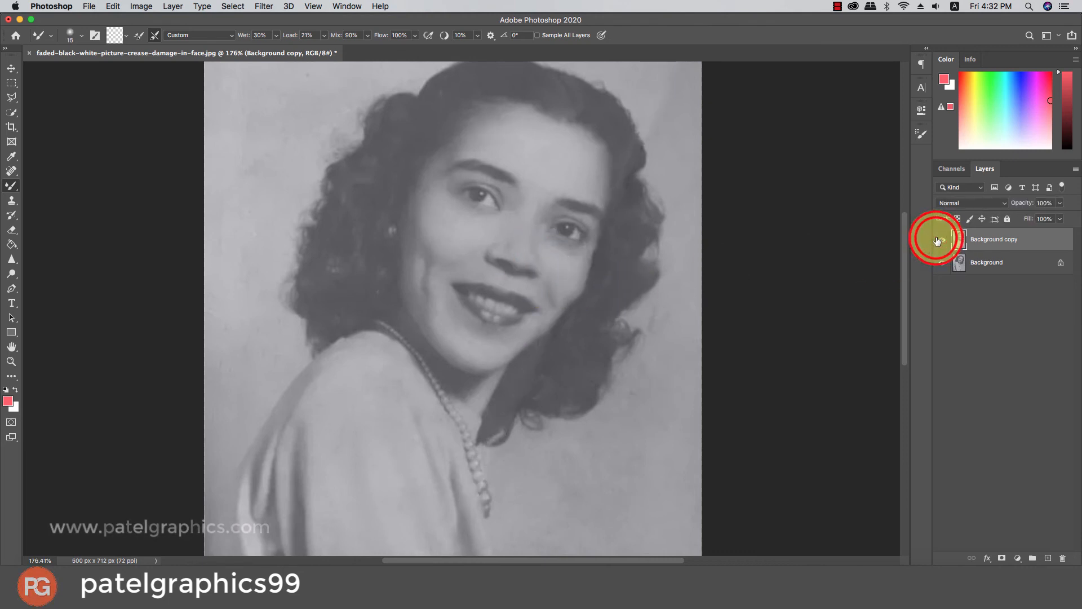
Smooth both cheeks and the skin toward the chin with the Mixer Brush enlarged to 15 and 20
{"action": "key", "text": "bracketright"}
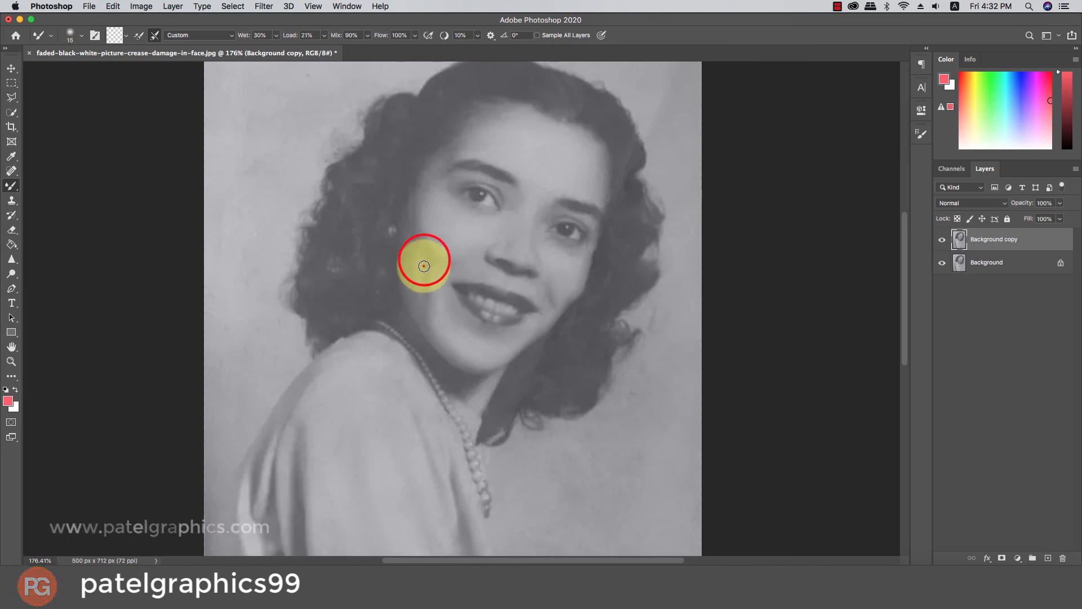
{"action": "mouse_move", "coordinate": [424, 266]}
{"action": "left_mouse_down"}
{"action": "mouse_move", "coordinate": [428, 300]}
{"action": "mouse_move", "coordinate": [442, 291]}
{"action": "mouse_move", "coordinate": [438, 274]}
{"action": "mouse_move", "coordinate": [432, 325]}
{"action": "mouse_move", "coordinate": [465, 359]}
{"action": "mouse_move", "coordinate": [531, 321]}
{"action": "left_mouse_up"}
{"action": "key", "text": "bracketright"}
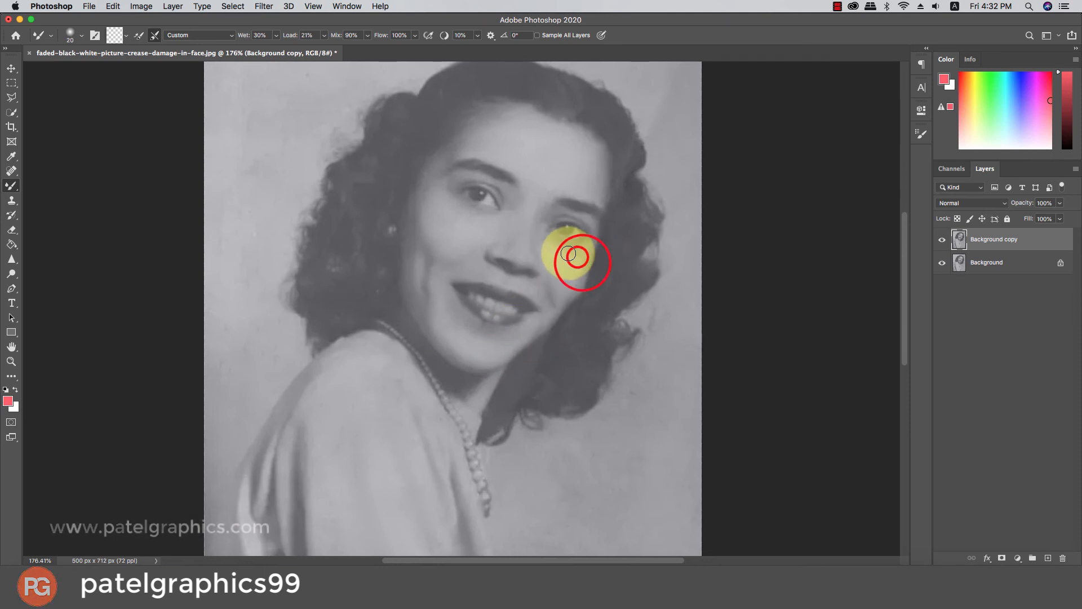
{"action": "mouse_move", "coordinate": [569, 259]}
{"action": "left_mouse_down"}
{"action": "mouse_move", "coordinate": [542, 241]}
{"action": "mouse_move", "coordinate": [570, 261]}
{"action": "left_mouse_up"}
Blend the fabric of the lower sleeve with the Mixer Brush at 35
{"action": "scroll", "coordinate": [561, 271], "scroll_direction": "down", "scroll_amount": 6}
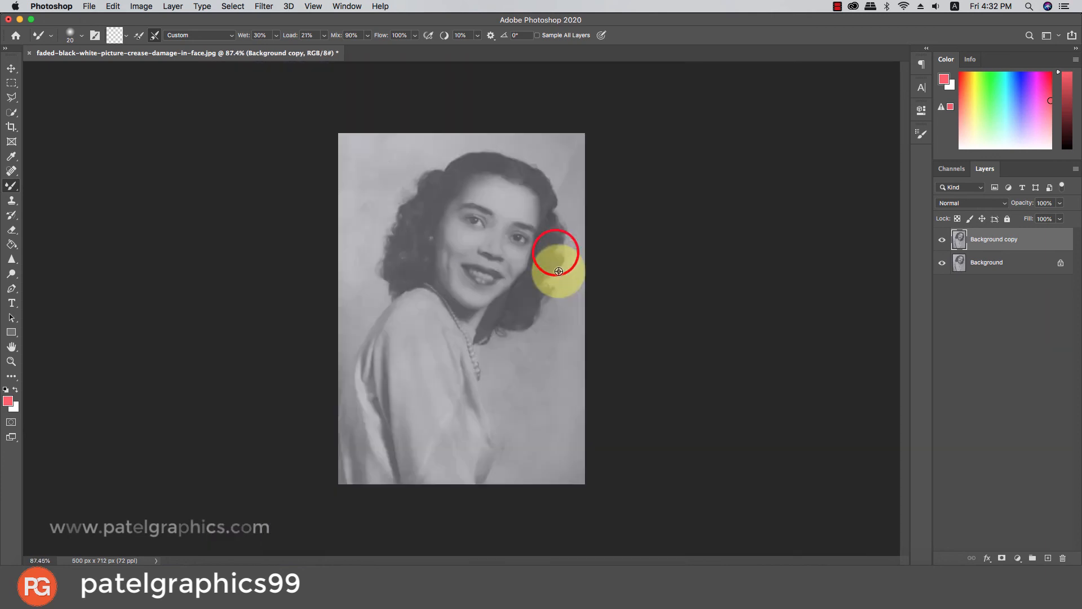
{"action": "scroll", "coordinate": [466, 285], "scroll_direction": "down", "scroll_amount": 1}
{"action": "scroll", "coordinate": [434, 378], "scroll_direction": "up", "scroll_amount": 2}
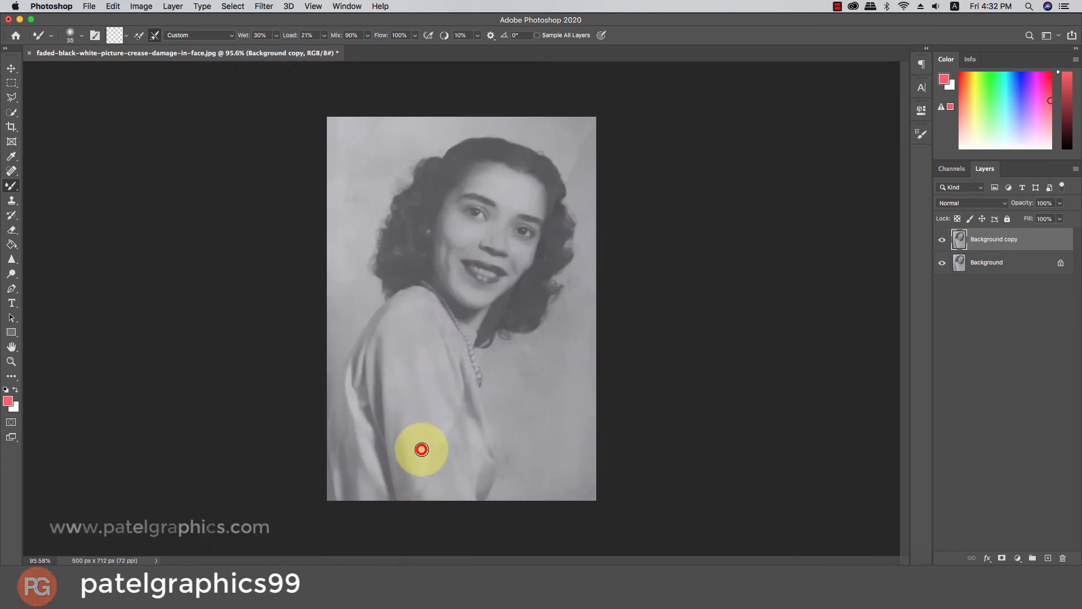
{"action": "left_click_drag", "start_coordinate": [431, 473], "coordinate": [426, 455]}
{"action": "mouse_move", "coordinate": [423, 465]}
{"action": "left_mouse_down"}
{"action": "mouse_move", "coordinate": [428, 492]}
{"action": "mouse_move", "coordinate": [417, 480]}
{"action": "mouse_move", "coordinate": [429, 508]}
{"action": "mouse_move", "coordinate": [437, 426]}
{"action": "mouse_move", "coordinate": [447, 451]}
{"action": "mouse_move", "coordinate": [439, 431]}
{"action": "mouse_move", "coordinate": [443, 412]}
{"action": "mouse_move", "coordinate": [455, 433]}
{"action": "mouse_move", "coordinate": [452, 410]}
{"action": "mouse_move", "coordinate": [466, 442]}
{"action": "mouse_move", "coordinate": [439, 423]}
{"action": "mouse_move", "coordinate": [446, 465]}
{"action": "left_mouse_up"}
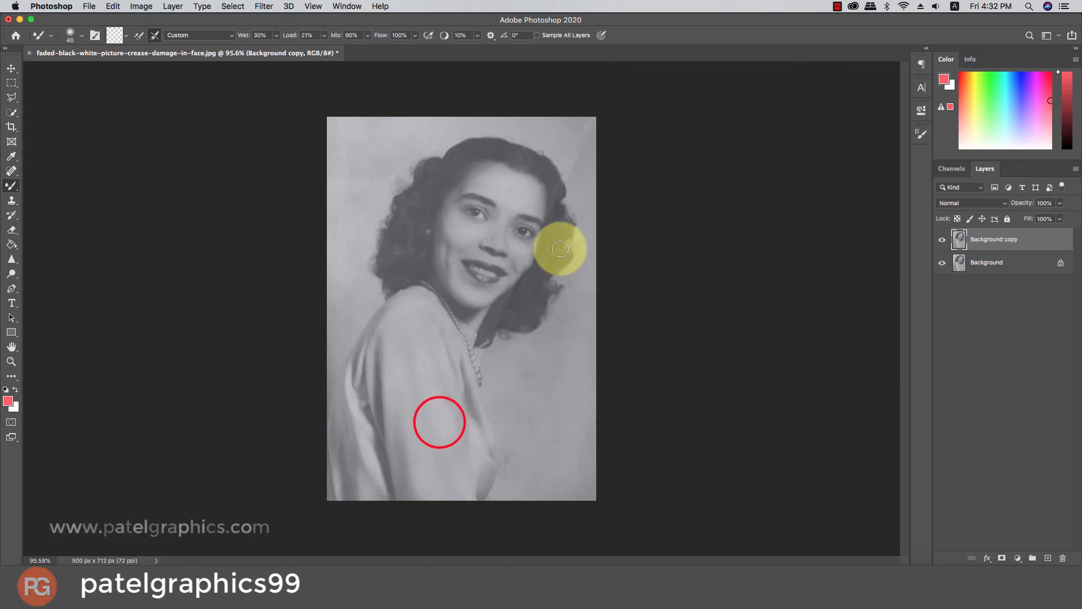
Blend the backdrop in the photo's upper-right corner beside the hair with a larger Mixer Brush
{"action": "key", "text": "bracketright"}
{"action": "key", "text": "bracketright"}
{"action": "key", "text": "bracketright"}
{"action": "mouse_move", "coordinate": [573, 140]}
{"action": "left_mouse_down"}
{"action": "mouse_move", "coordinate": [587, 175]}
{"action": "mouse_move", "coordinate": [590, 141]}
{"action": "mouse_move", "coordinate": [571, 164]}
{"action": "mouse_move", "coordinate": [578, 188]}
{"action": "left_mouse_up"}
{"action": "left_click_drag", "start_coordinate": [568, 163], "coordinate": [577, 167]}
{"action": "key", "text": "bracketleft"}
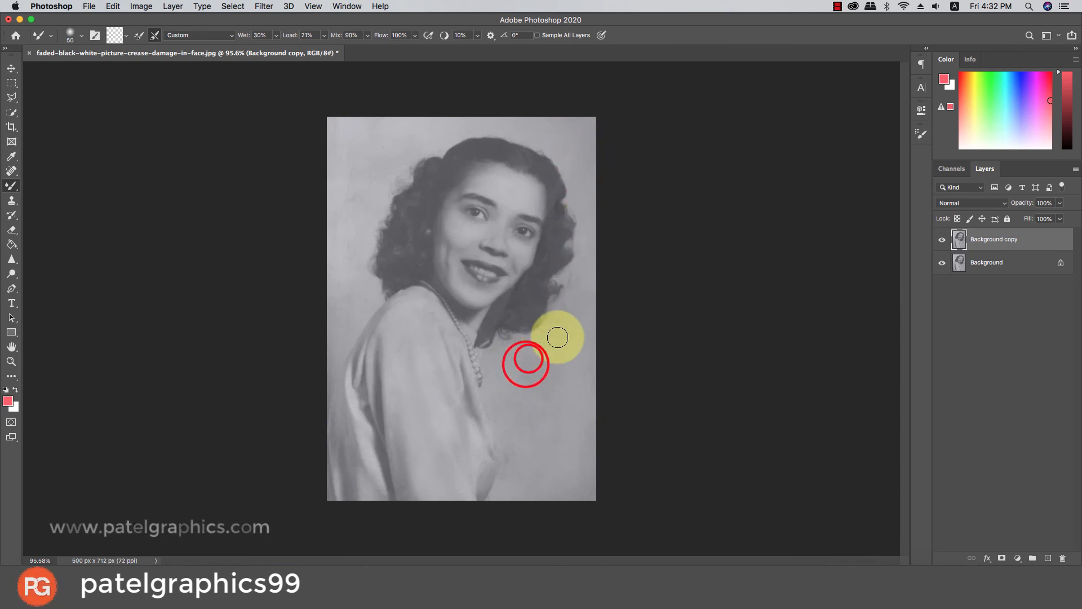
Enlarge the Mixer Brush to 80 and smooth the backdrop below the hair, from the sleeve out to the photo's edge
{"action": "key", "text": "bracketright"}
{"action": "key", "text": "bracketright"}
{"action": "key", "text": "bracketright"}
{"action": "key", "text": "bracketright"}
{"action": "key", "text": "bracketright"}
{"action": "left_click_drag", "start_coordinate": [516, 384], "coordinate": [523, 427]}
{"action": "mouse_move", "coordinate": [516, 468]}
{"action": "left_mouse_down"}
{"action": "mouse_move", "coordinate": [511, 503]}
{"action": "mouse_move", "coordinate": [509, 431]}
{"action": "mouse_move", "coordinate": [509, 487]}
{"action": "left_mouse_up"}
{"action": "key", "text": "bracketright"}
{"action": "key", "text": "bracketright"}
{"action": "mouse_move", "coordinate": [527, 382]}
{"action": "left_mouse_down"}
{"action": "mouse_move", "coordinate": [572, 355]}
{"action": "mouse_move", "coordinate": [584, 478]}
{"action": "mouse_move", "coordinate": [544, 377]}
{"action": "mouse_move", "coordinate": [597, 534]}
{"action": "left_mouse_up"}
{"action": "left_click_drag", "start_coordinate": [615, 388], "coordinate": [568, 428]}
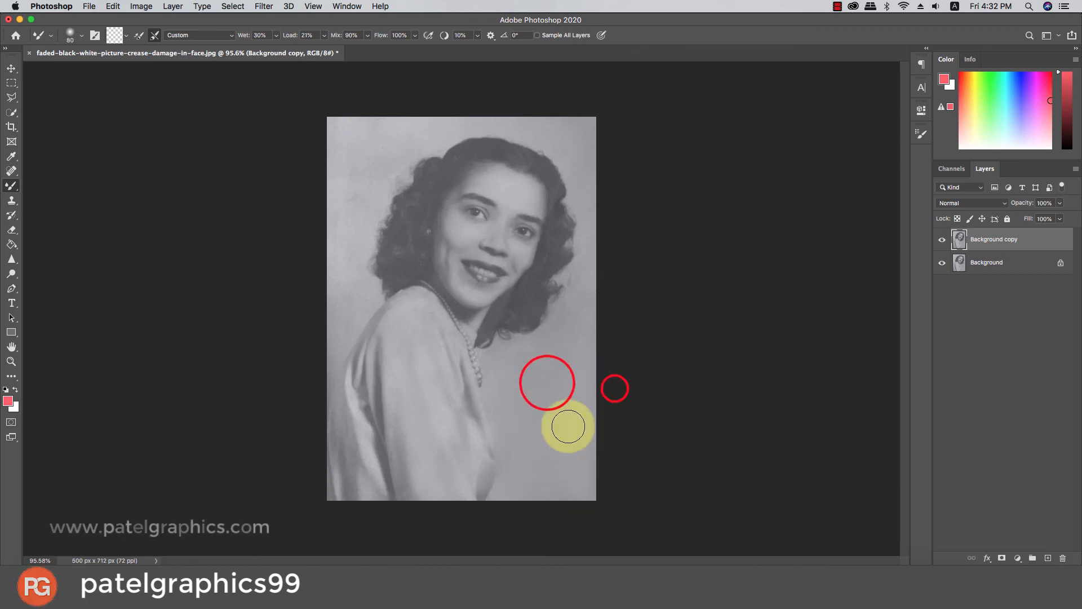
Smooth the backdrop left of the hair and along the photo's upper-left edges with the Mixer Brush at 80 to 90
{"action": "key", "text": "bracketleft"}
{"action": "mouse_move", "coordinate": [382, 148]}
{"action": "left_mouse_down"}
{"action": "mouse_move", "coordinate": [341, 227]}
{"action": "mouse_move", "coordinate": [330, 297]}
{"action": "left_mouse_up"}
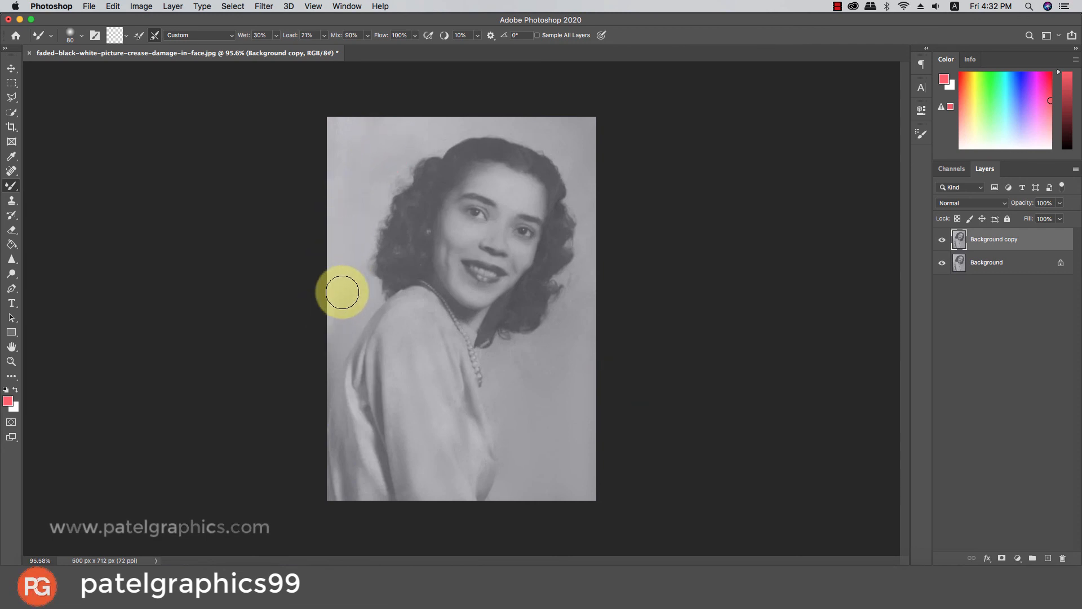
{"action": "key", "text": "bracketright"}
{"action": "left_click_drag", "start_coordinate": [333, 196], "coordinate": [330, 118]}
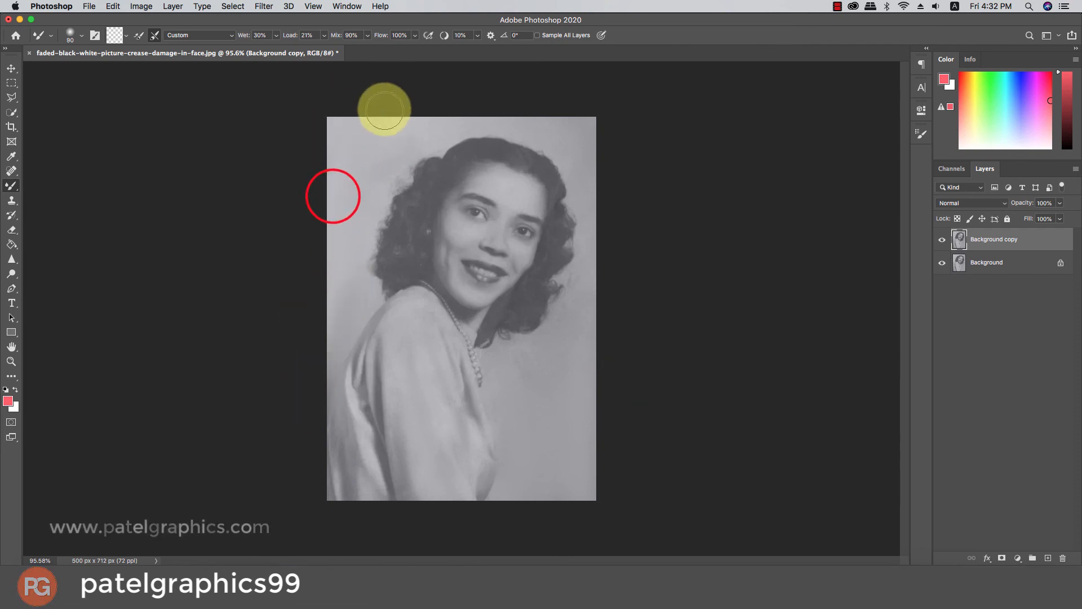
{"action": "key", "text": "bracketleft"}
{"action": "mouse_move", "coordinate": [413, 126]}
{"action": "left_mouse_down"}
{"action": "mouse_move", "coordinate": [321, 122]}
{"action": "mouse_move", "coordinate": [302, 104]}
{"action": "left_mouse_up"}
Compare the finished restoration with the creased original by toggling the Background copy layer at different zoom levels
{"action": "scroll", "coordinate": [573, 234], "scroll_direction": "down", "scroll_amount": 2}
{"action": "scroll", "coordinate": [569, 234], "scroll_direction": "up", "scroll_amount": 1}
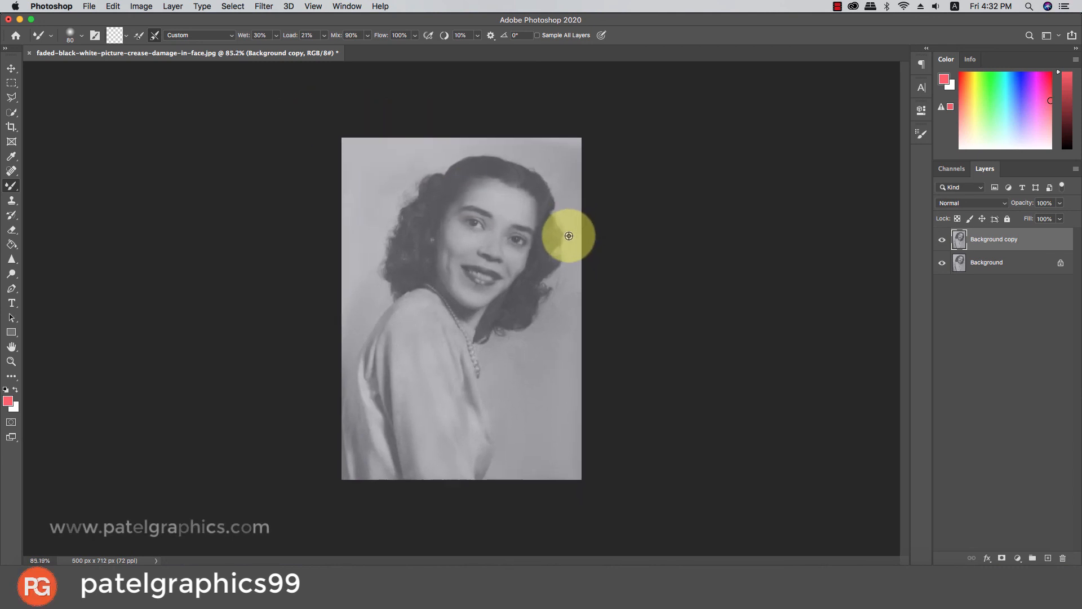
{"action": "left_click", "coordinate": [942, 239]}
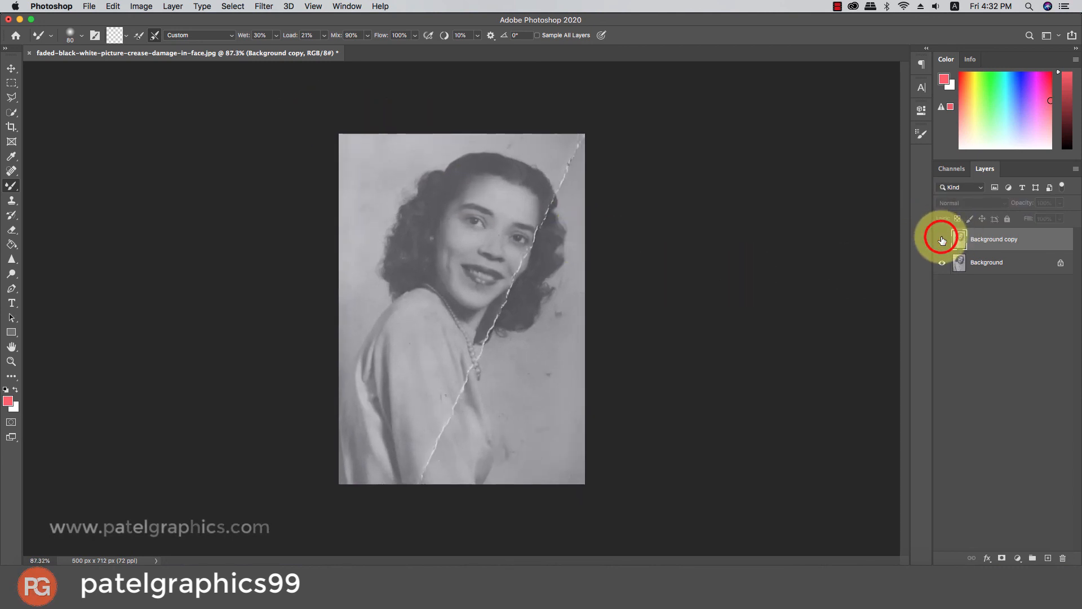
{"action": "left_click", "coordinate": [942, 239]}
{"action": "scroll", "coordinate": [665, 268], "scroll_direction": "up", "scroll_amount": 3}
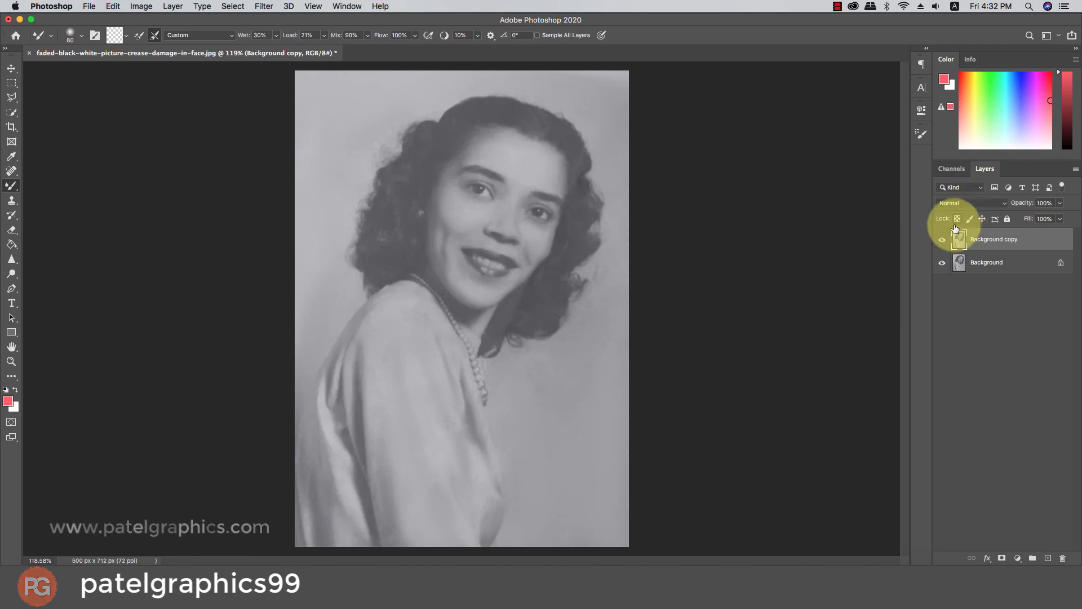
{"action": "left_click", "coordinate": [942, 239]}
{"action": "left_click", "coordinate": [943, 241]}
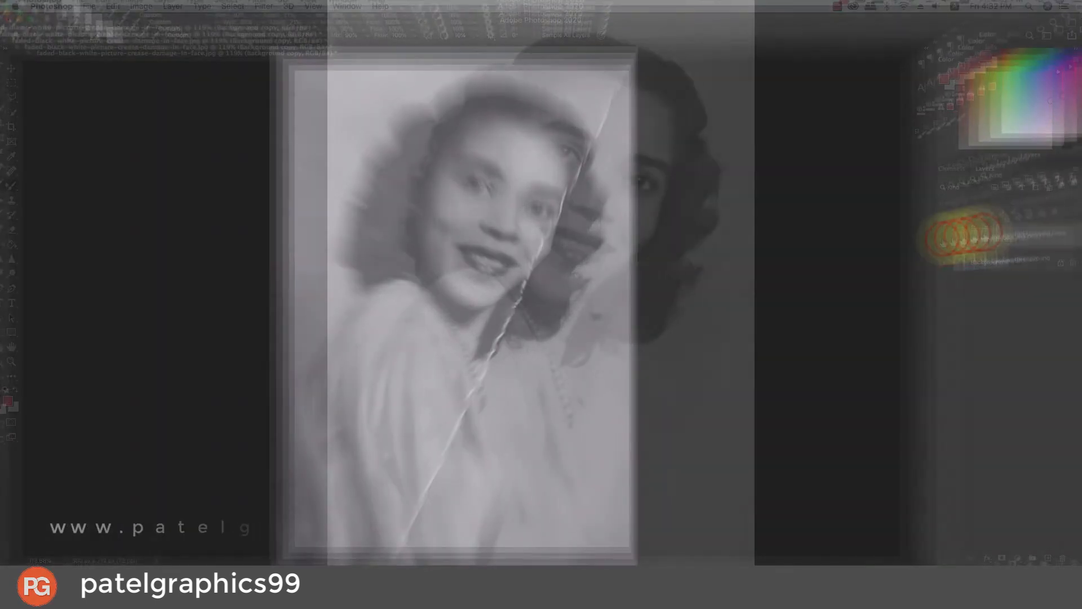